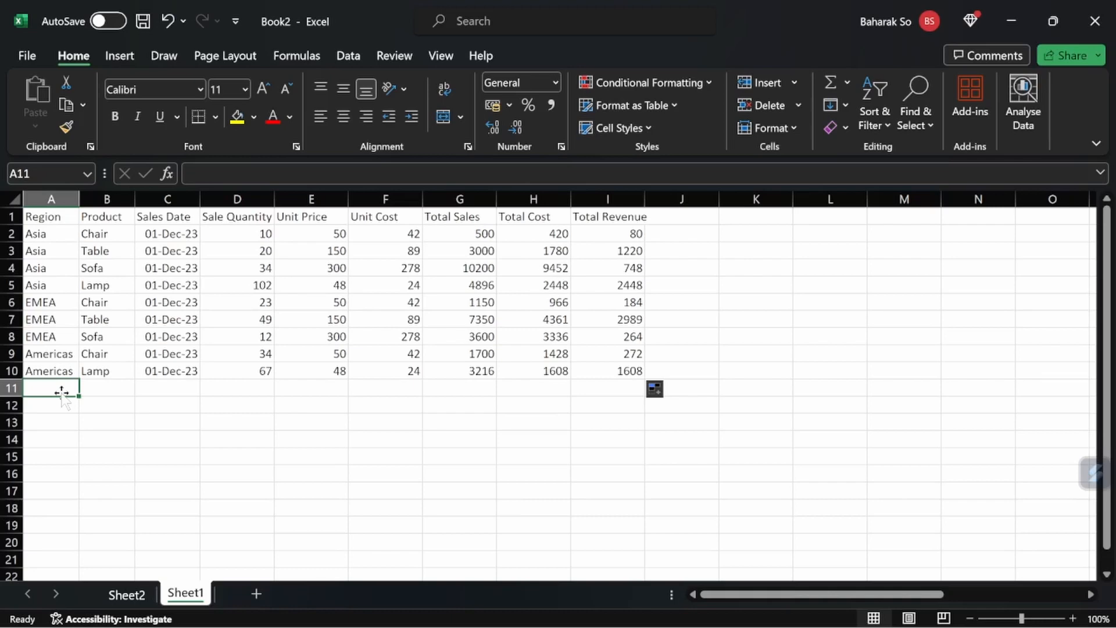
# Enter the formula =I2/G2 in cell J2 to divide the first row's total revenue by its total sales
pyautogui.press('Up')
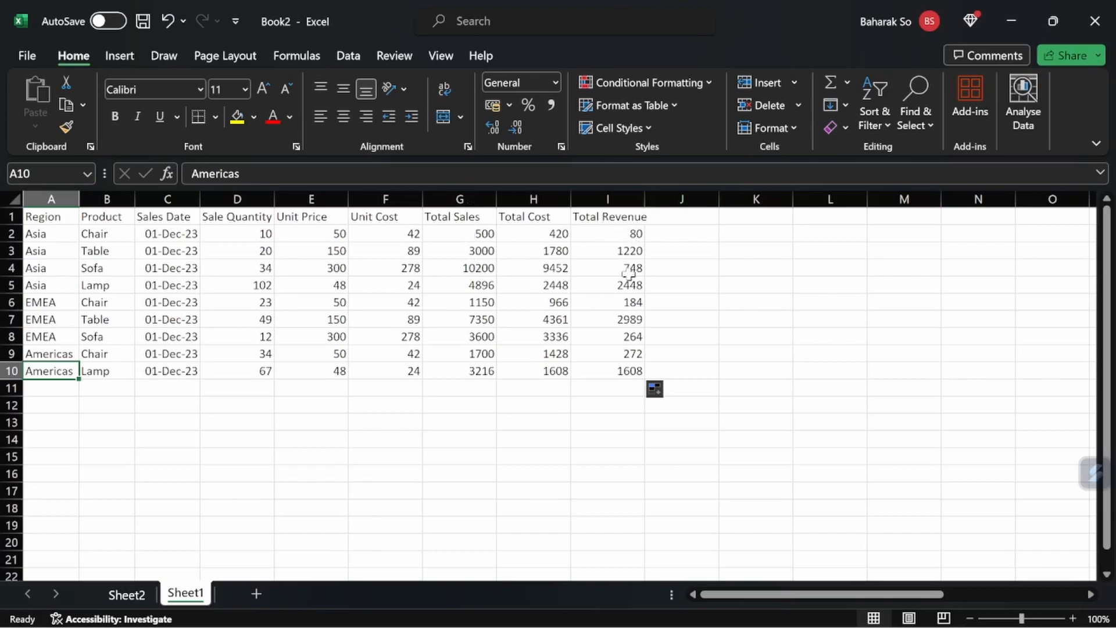
pyautogui.click(11, 232)
pyautogui.click(706, 234)
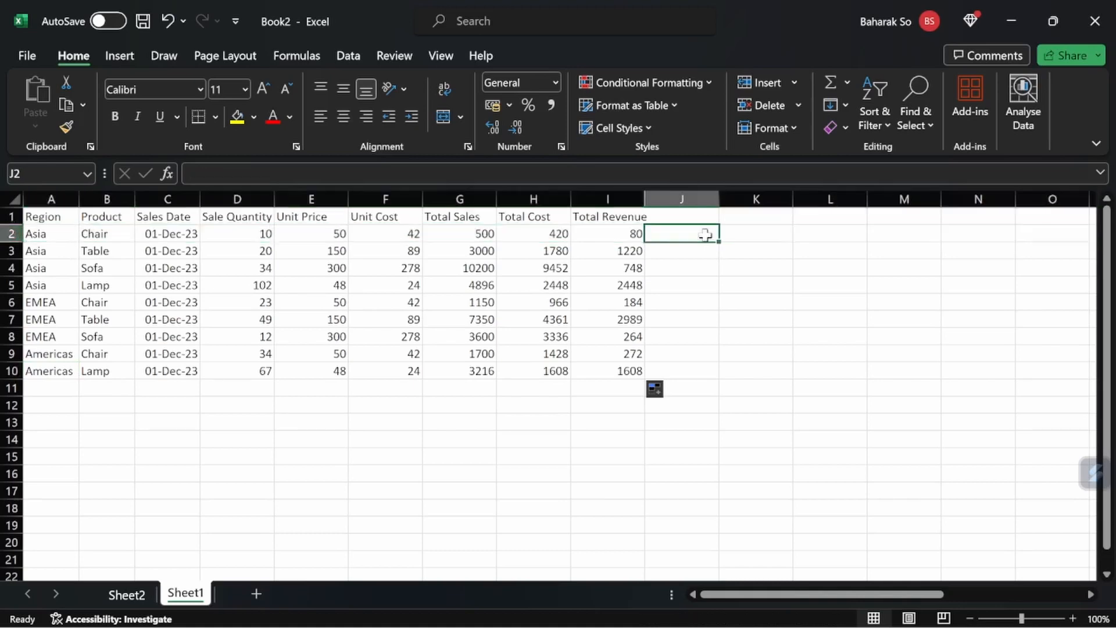
pyautogui.write('=I2/')
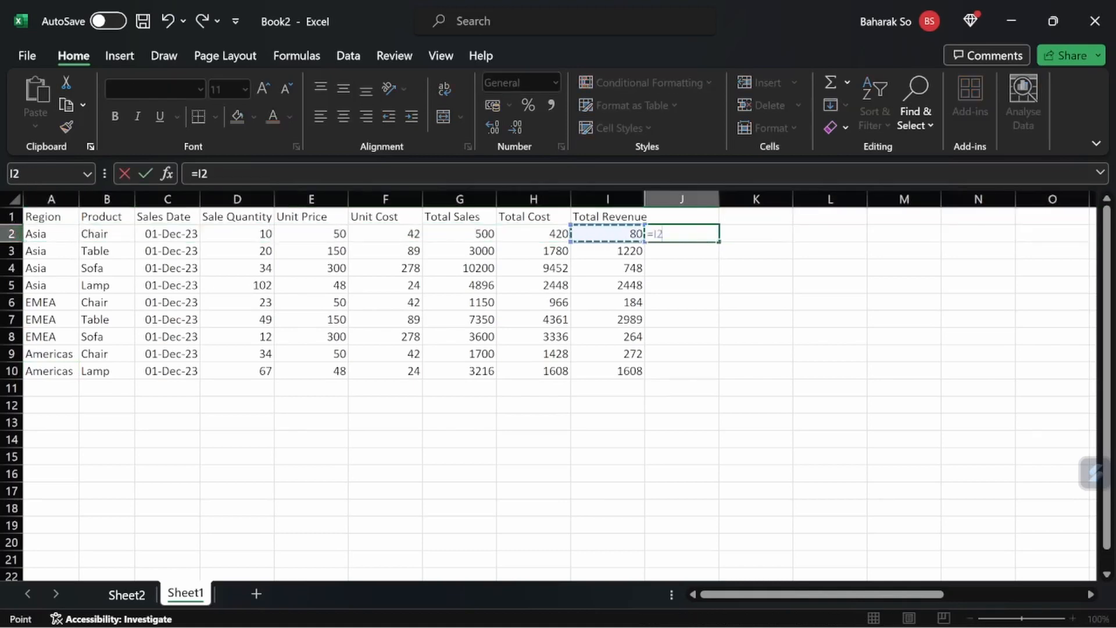
pyautogui.click(459, 233)
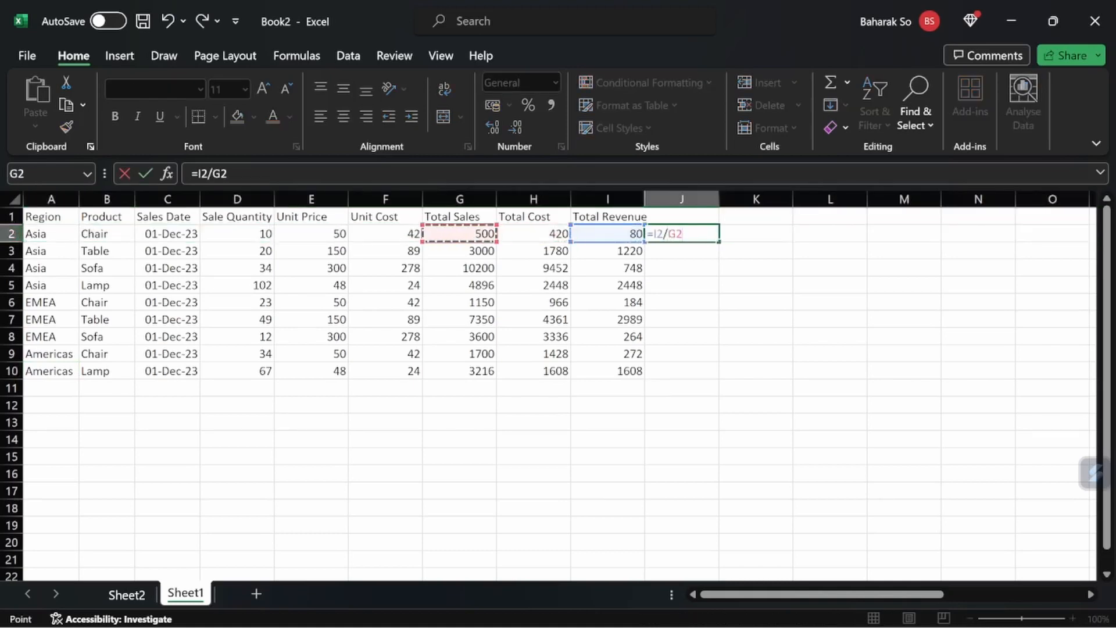
pyautogui.press('Return')
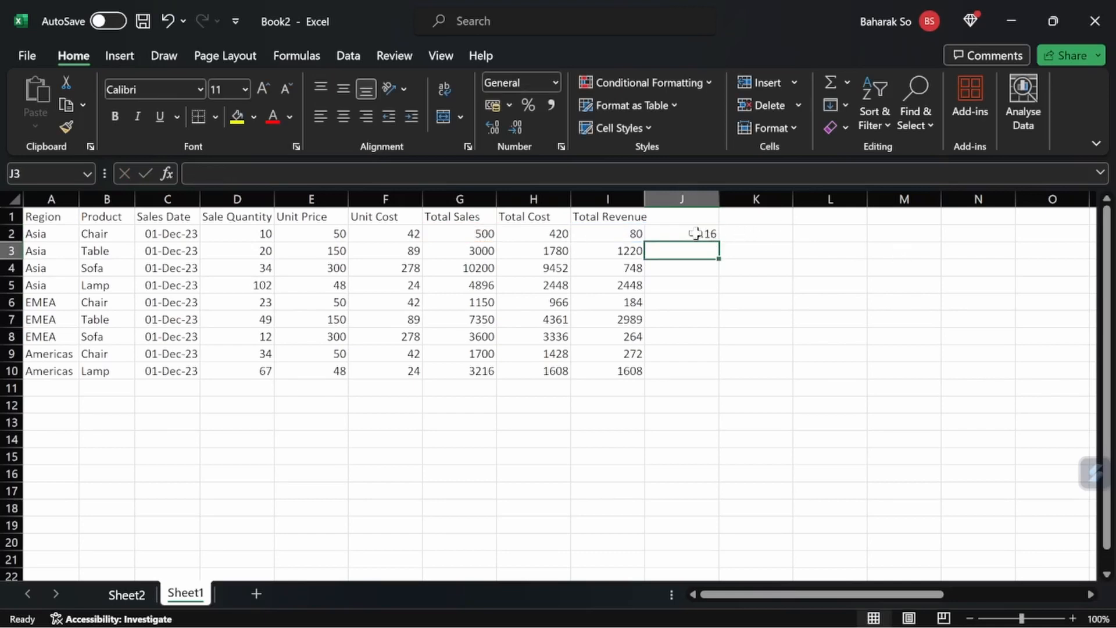
# Format the ratio in J2 as a percentage and fill it down through J10
pyautogui.click(692, 233)
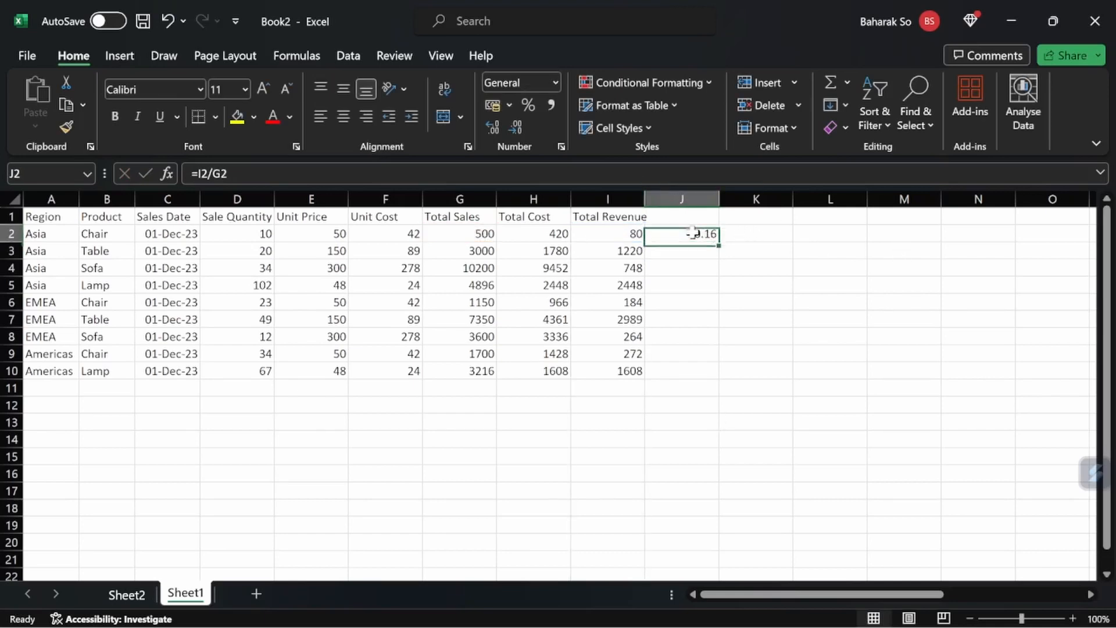
pyautogui.click(529, 105)
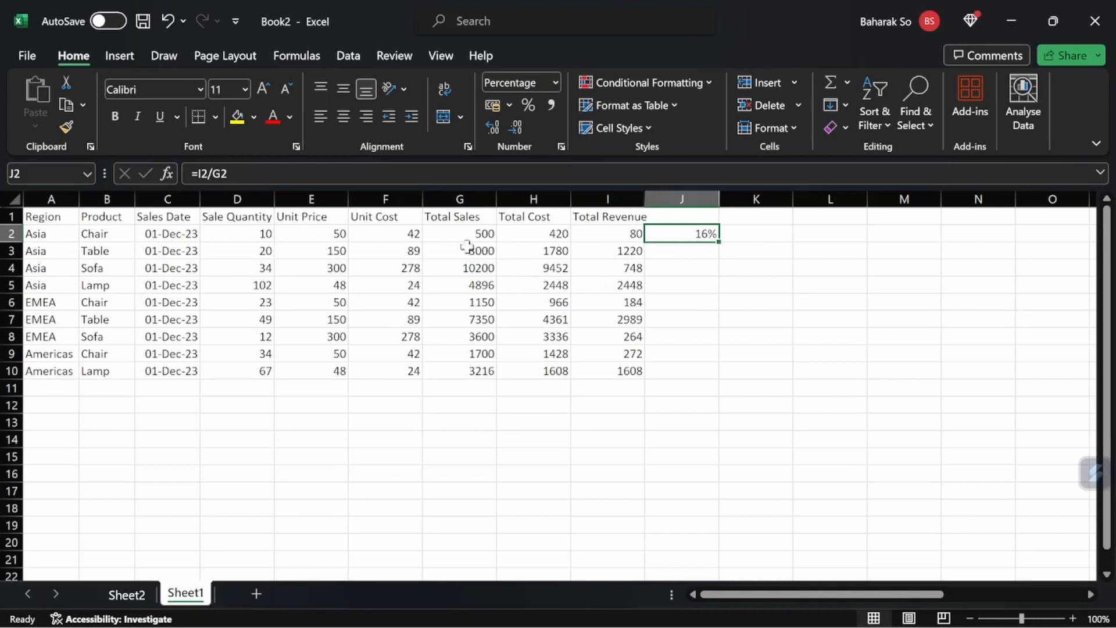
pyautogui.doubleClick(719, 242)
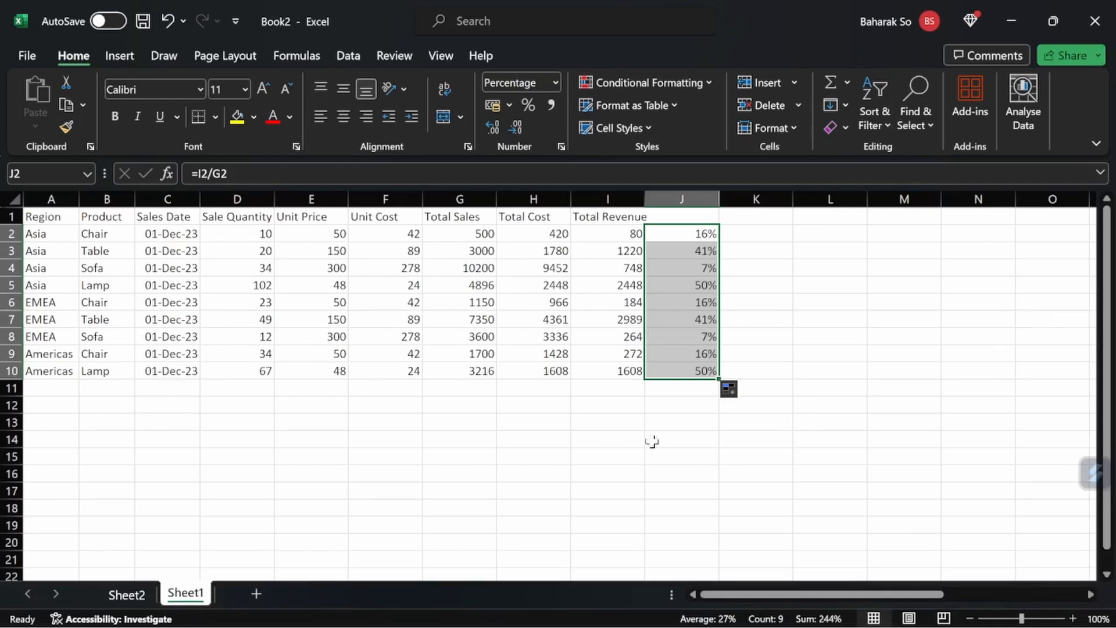
# Review the cells of row 2 one by one from column J back to Region and across again
pyautogui.press('Left')
pyautogui.press('Left')
pyautogui.press('Left')
pyautogui.press('Left')
pyautogui.press('Left')
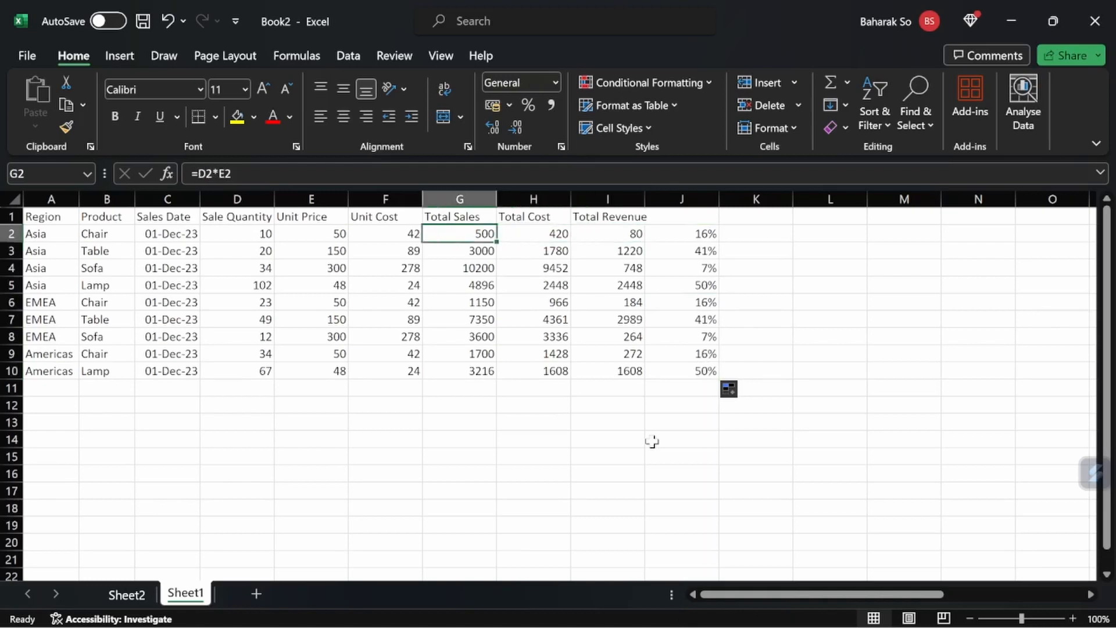
pyautogui.press('Left')
pyautogui.press('Left')
pyautogui.press('Left')
pyautogui.press('Left')
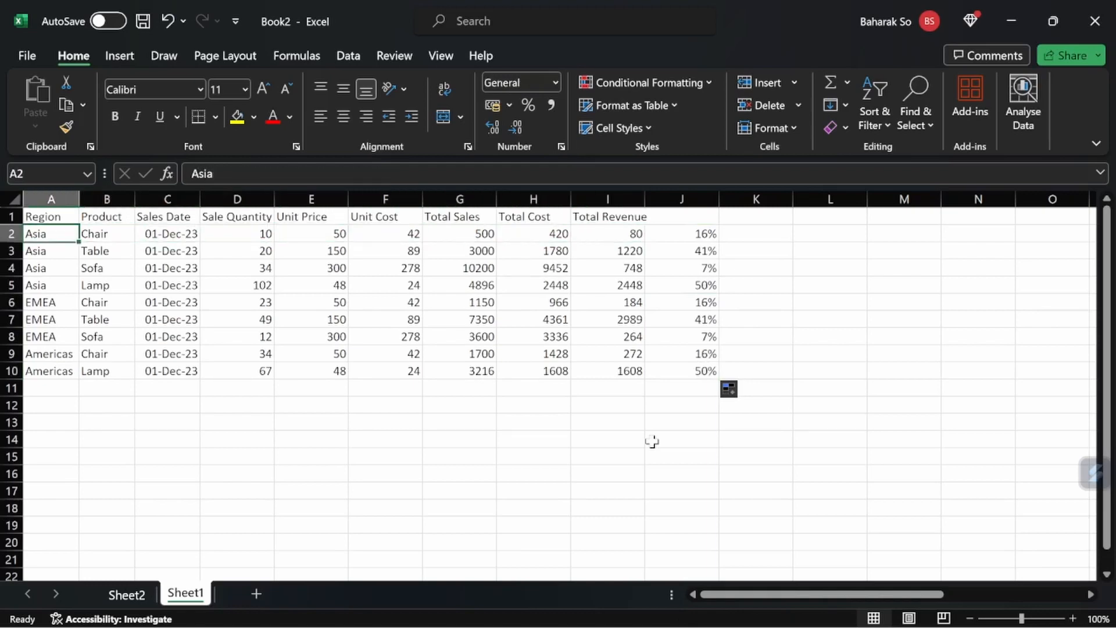
pyautogui.press('Right')
pyautogui.press('Right')
pyautogui.press('Right')
pyautogui.press('Right')
pyautogui.press('Right')
pyautogui.press('Right')
pyautogui.press('Right')
pyautogui.press('Right')
pyautogui.press('Right')
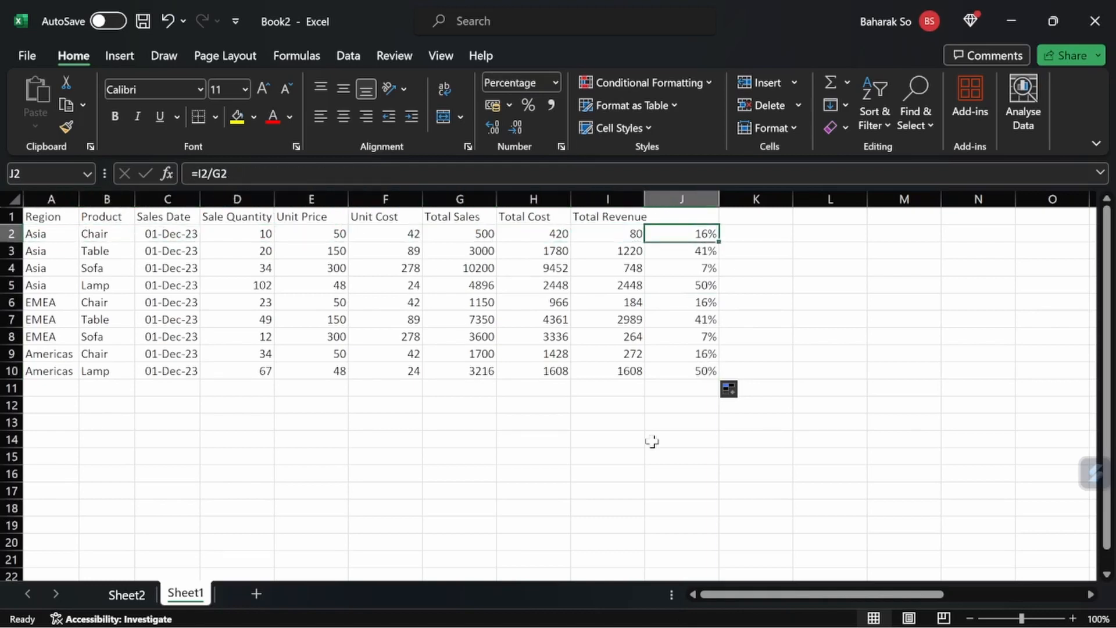
# Enter the header "Revenue over Sales" in cell J1
pyautogui.press('Up')
pyautogui.write('Reven')
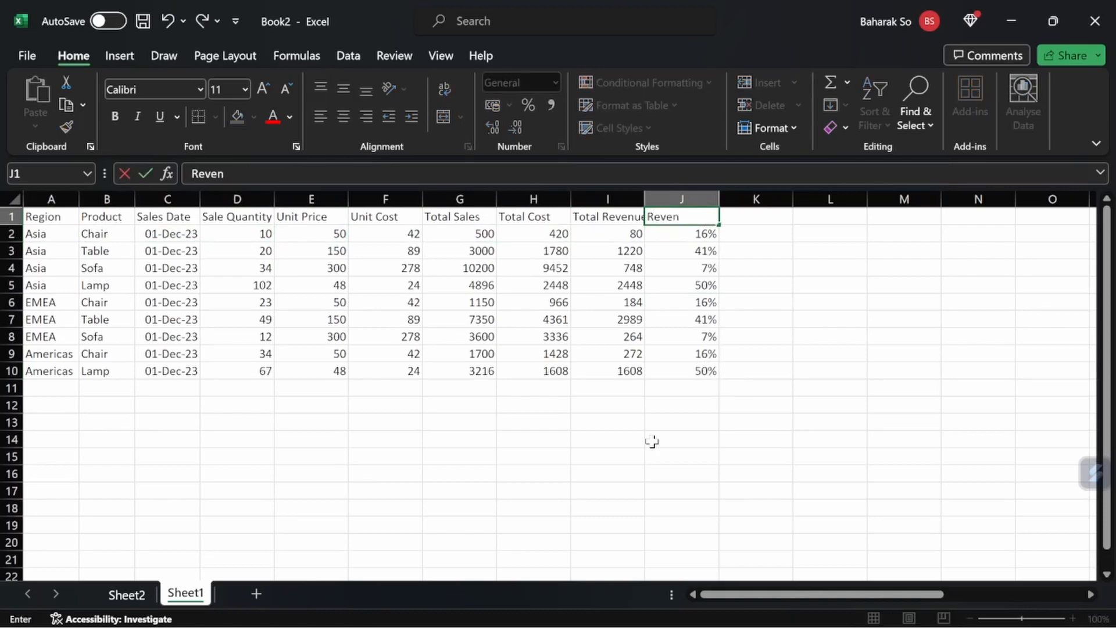
pyautogui.write('ue over Sales')
pyautogui.press('Return')
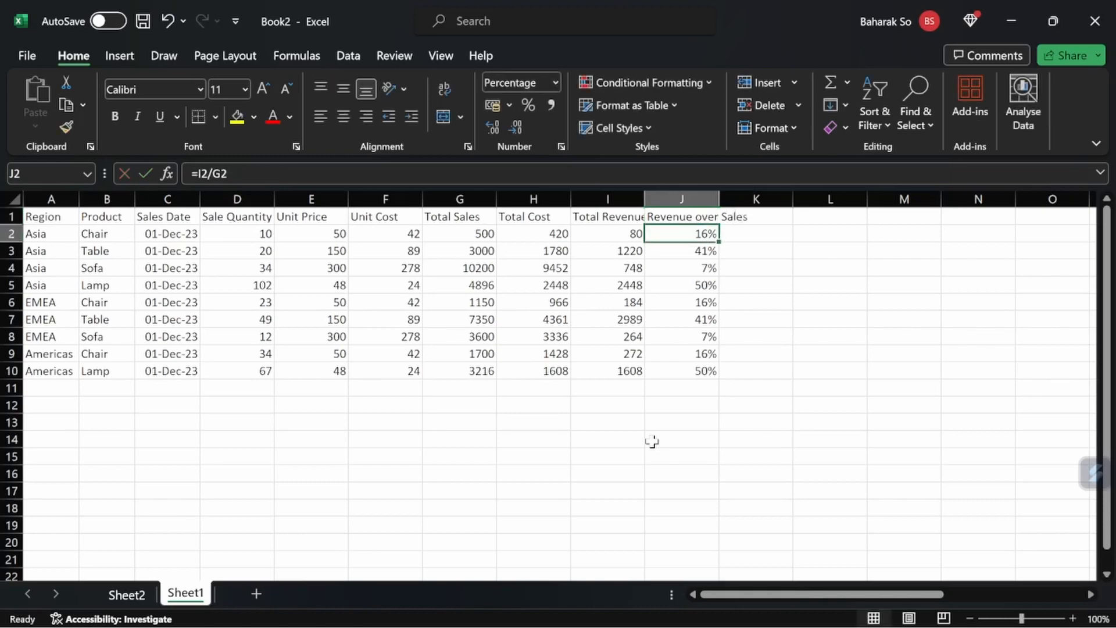
# Examine the sales, cost, revenue and ratio formulas in the EMEA Chair and Asia Lamp rows
pyautogui.press('Down')
pyautogui.press('Down')
pyautogui.press('Down')
pyautogui.press('Down')
pyautogui.press('Left')
pyautogui.press('Left')
pyautogui.press('Left')
pyautogui.press('Left')
pyautogui.press('Left')
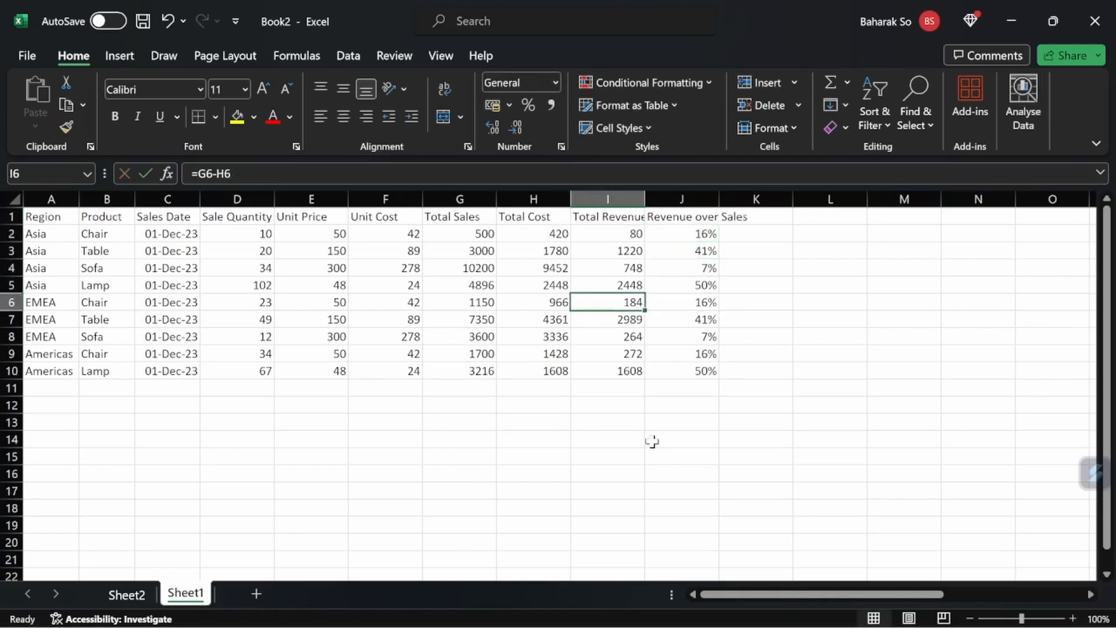
pyautogui.press('Right')
pyautogui.press('Right')
pyautogui.press('Right')
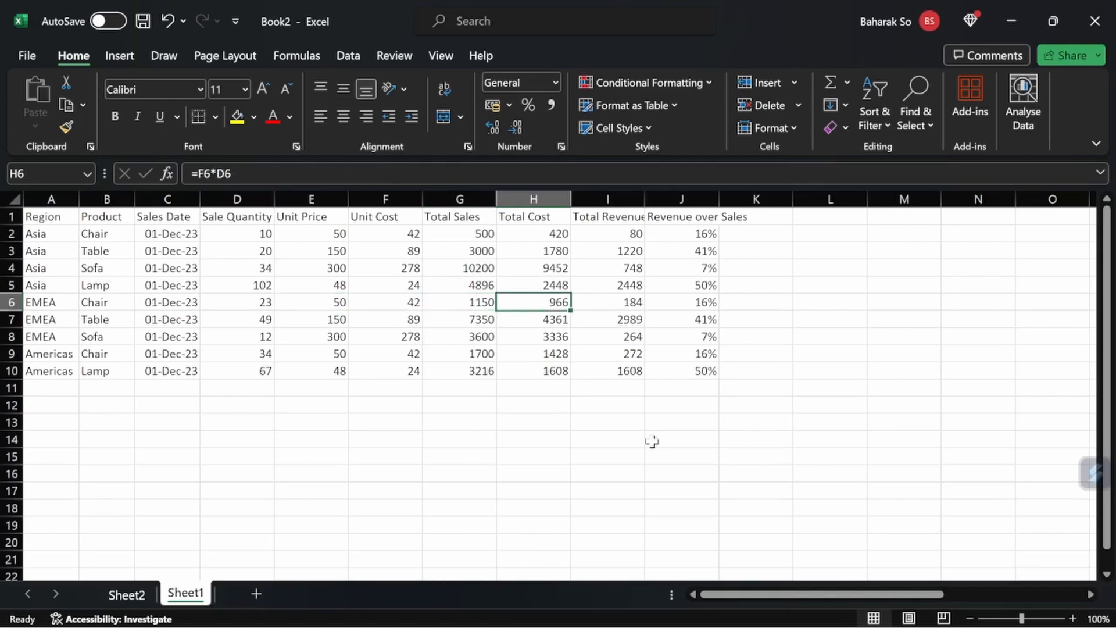
pyautogui.press('Left')
pyautogui.press('Up')
pyautogui.press('Right')
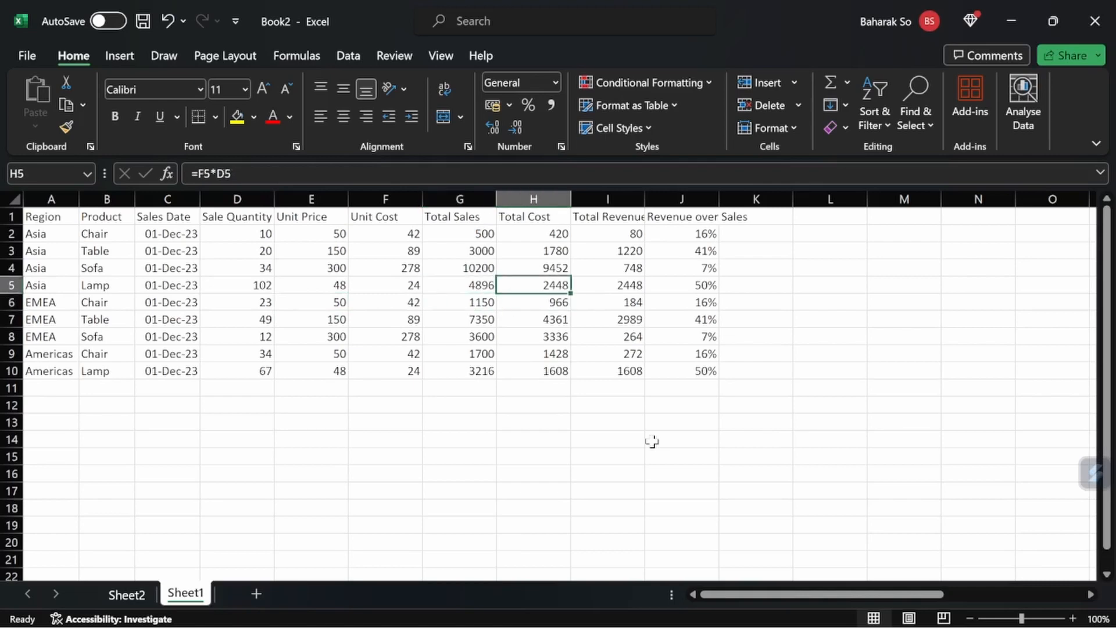
pyautogui.press('Right')
pyautogui.press('Right')
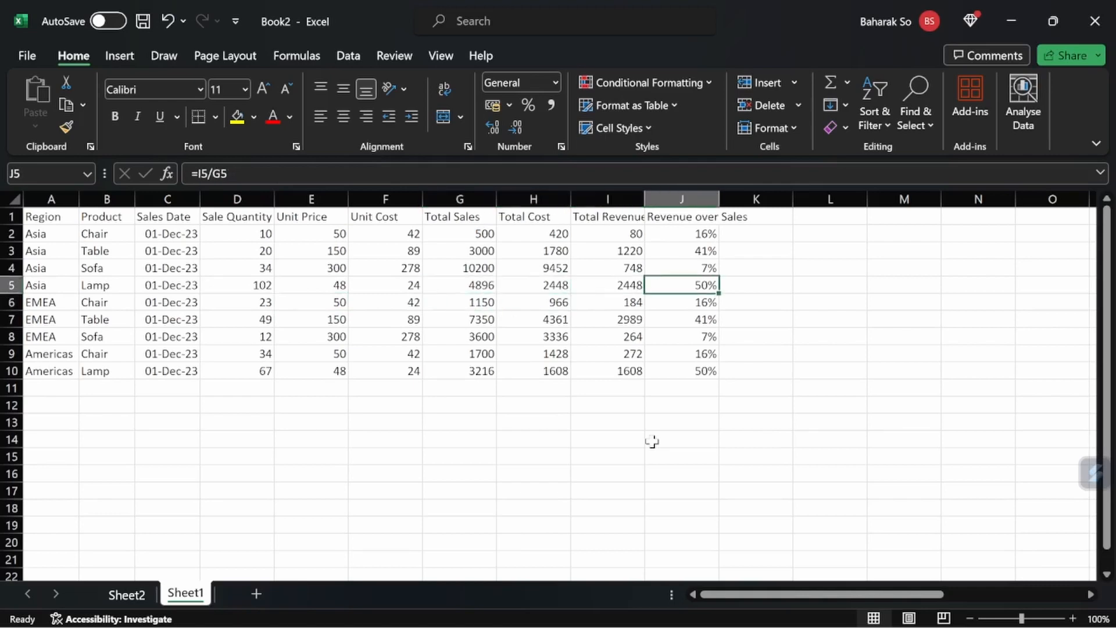
# Check the sums of the Asia rows for Total Revenue in I2:I5 and Total Sales in G2:G5
pyautogui.press('Left')
pyautogui.hotkey('shift', 'Up')
pyautogui.hotkey('shift', 'Up')
pyautogui.hotkey('shift', 'Up')
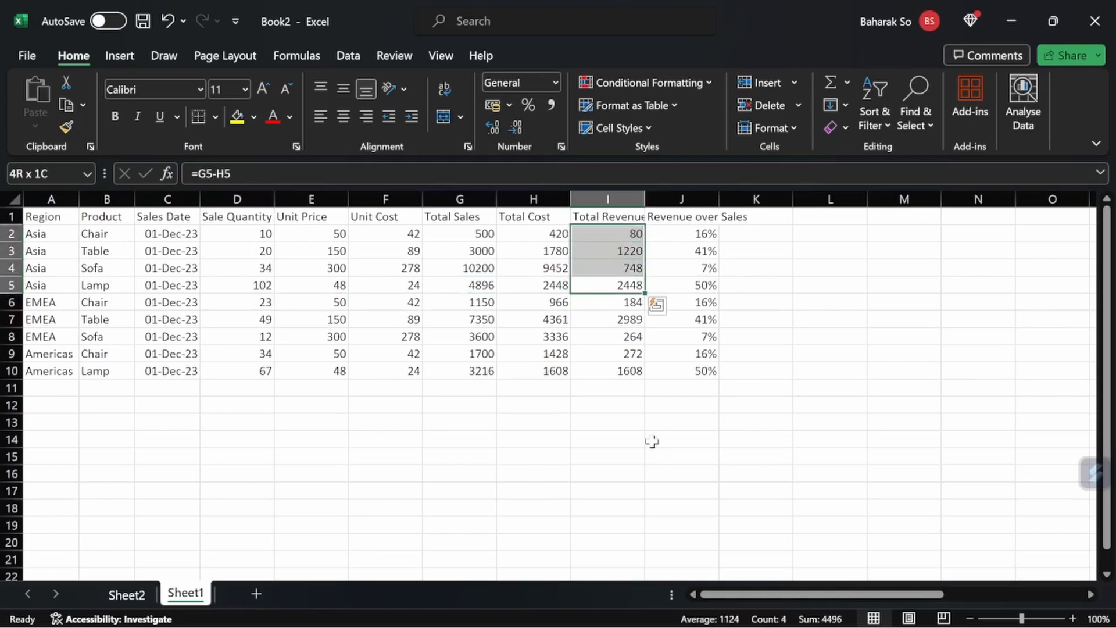
pyautogui.press('Left')
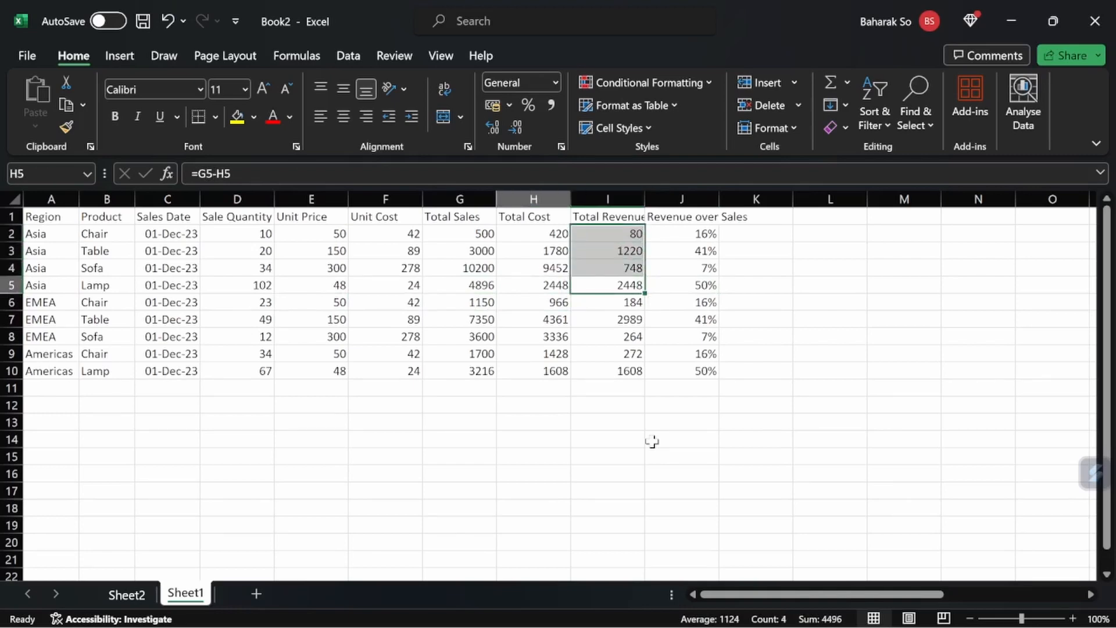
pyautogui.press('Left')
pyautogui.hotkey('shift', 'Up')
pyautogui.hotkey('shift', 'Up')
pyautogui.hotkey('shift', 'Up')
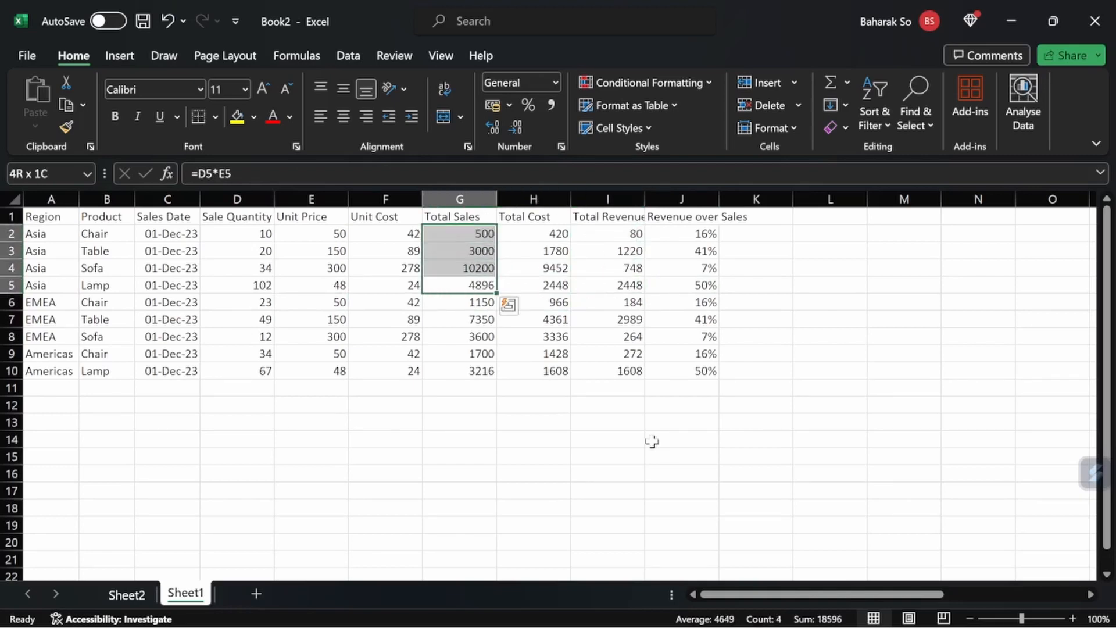
# Examine the Asia rows' revenue percentages and check the aggregate of J2:J5
pyautogui.press('Right')
pyautogui.press('Right')
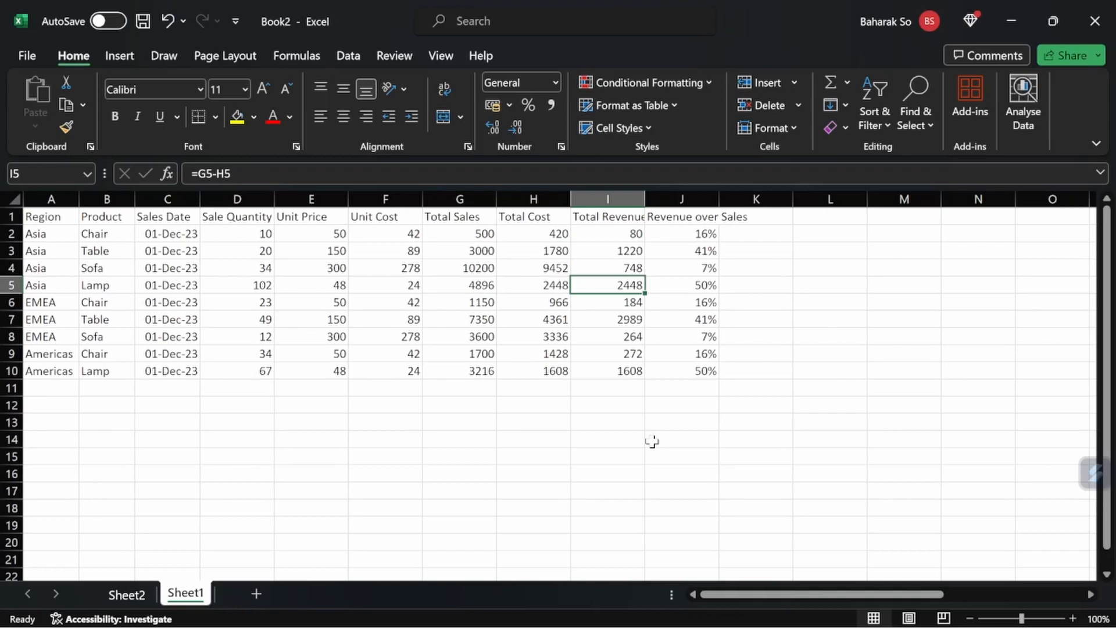
pyautogui.press('Right')
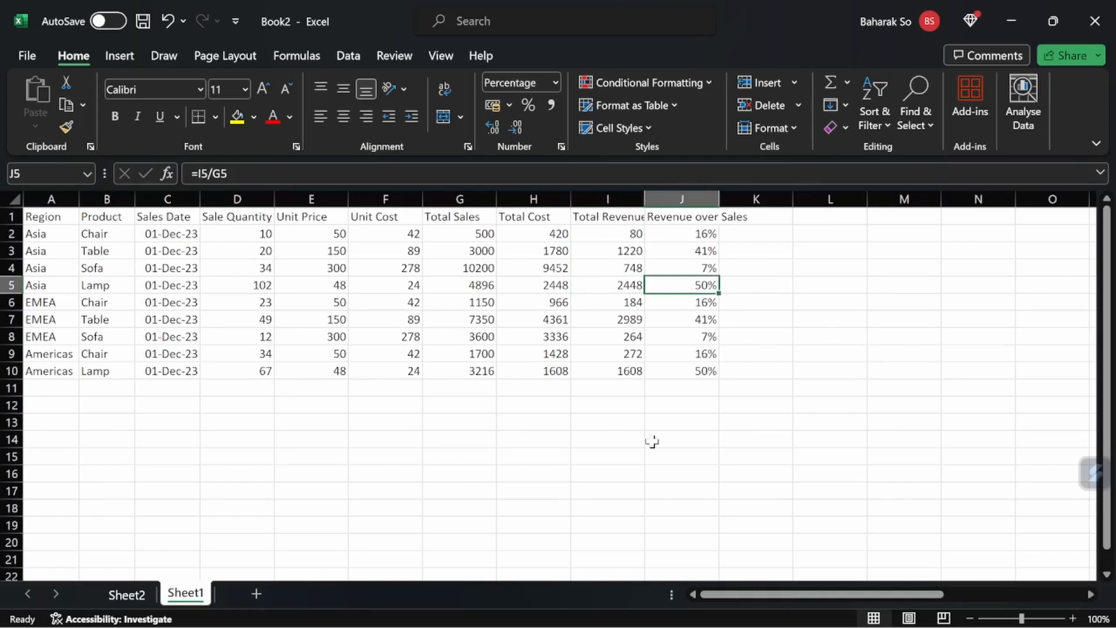
pyautogui.press('Up')
pyautogui.press('Up')
pyautogui.press('Up')
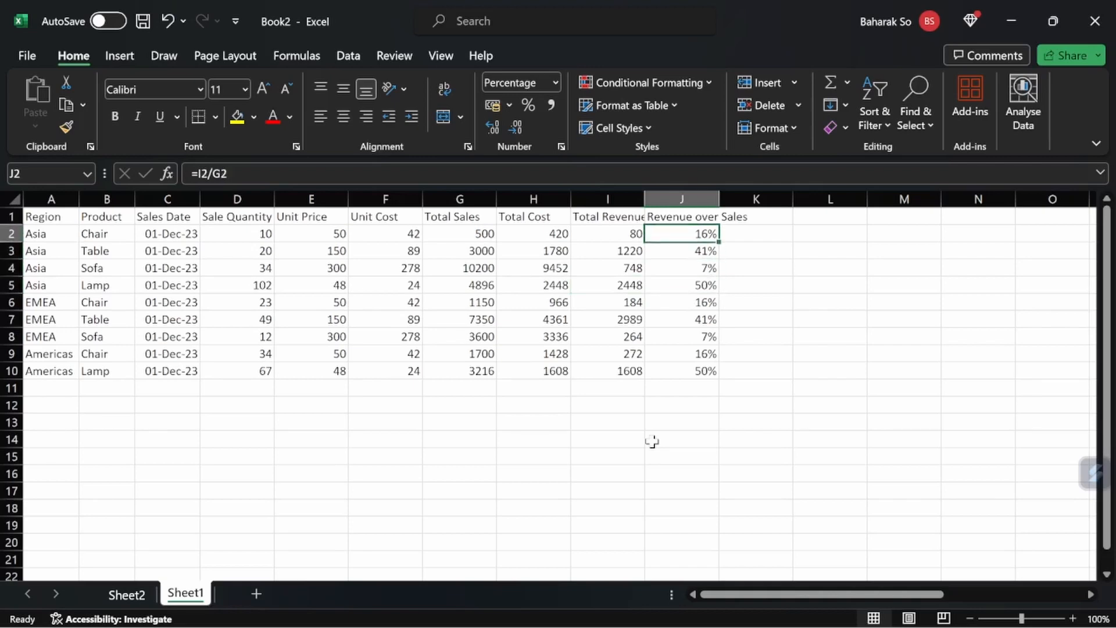
pyautogui.press('Down')
pyautogui.press('Down')
pyautogui.press('Down')
pyautogui.press('Down')
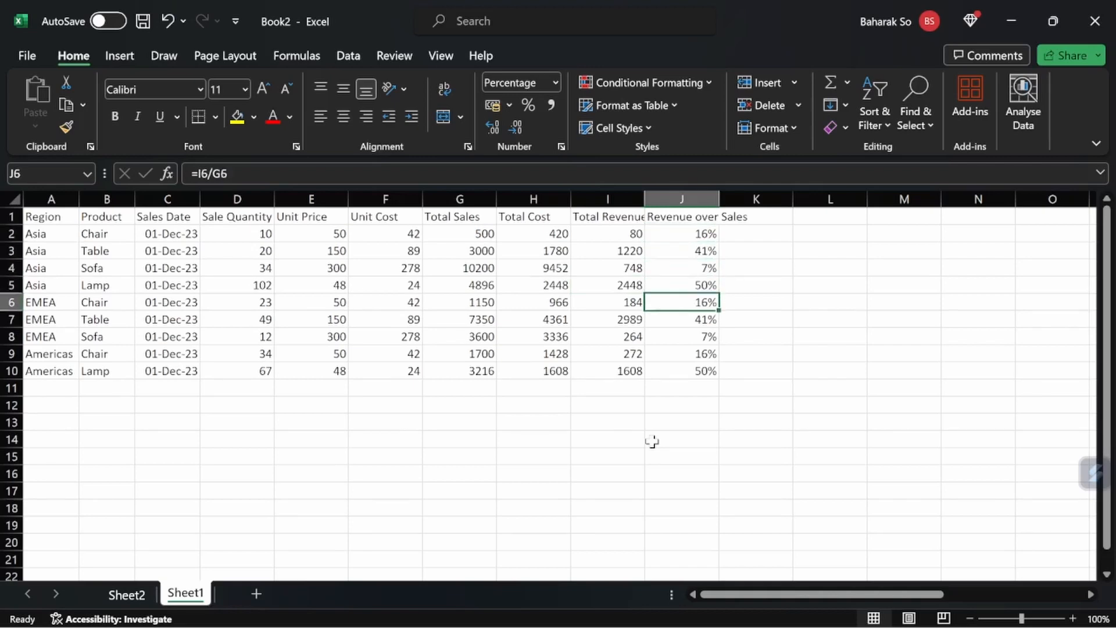
pyautogui.press('Up')
pyautogui.hotkey('shift', 'Up')
pyautogui.hotkey('shift', 'Up')
pyautogui.hotkey('shift', 'Up')
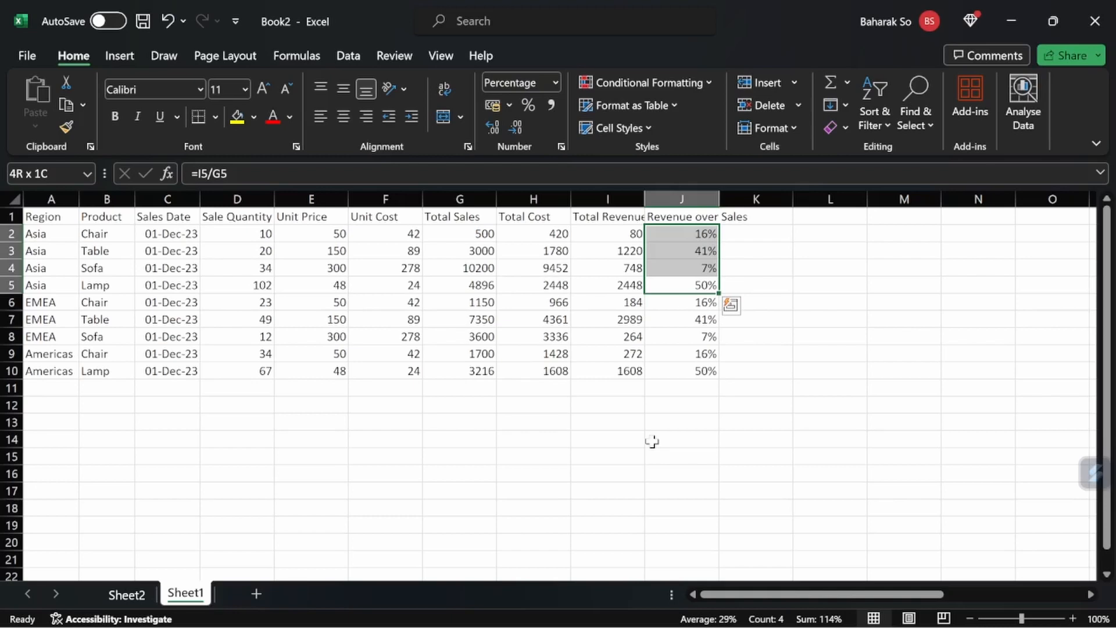
# Create a PivotTable in a new worksheet from the range A1:I10, leaving out the Revenue over Sales column
pyautogui.press('Up')
pyautogui.press('Left')
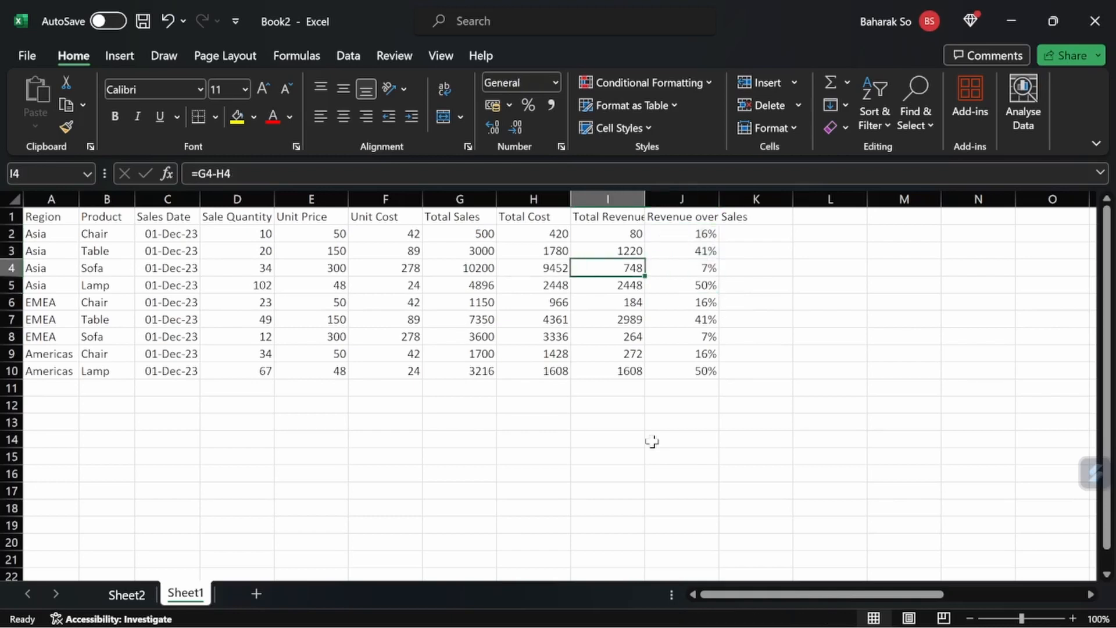
pyautogui.press('Up')
pyautogui.press('Up')
pyautogui.press('Up')
pyautogui.press('Left')
pyautogui.press('Left')
pyautogui.press('Left')
pyautogui.hotkey('ctrl', 'Left')
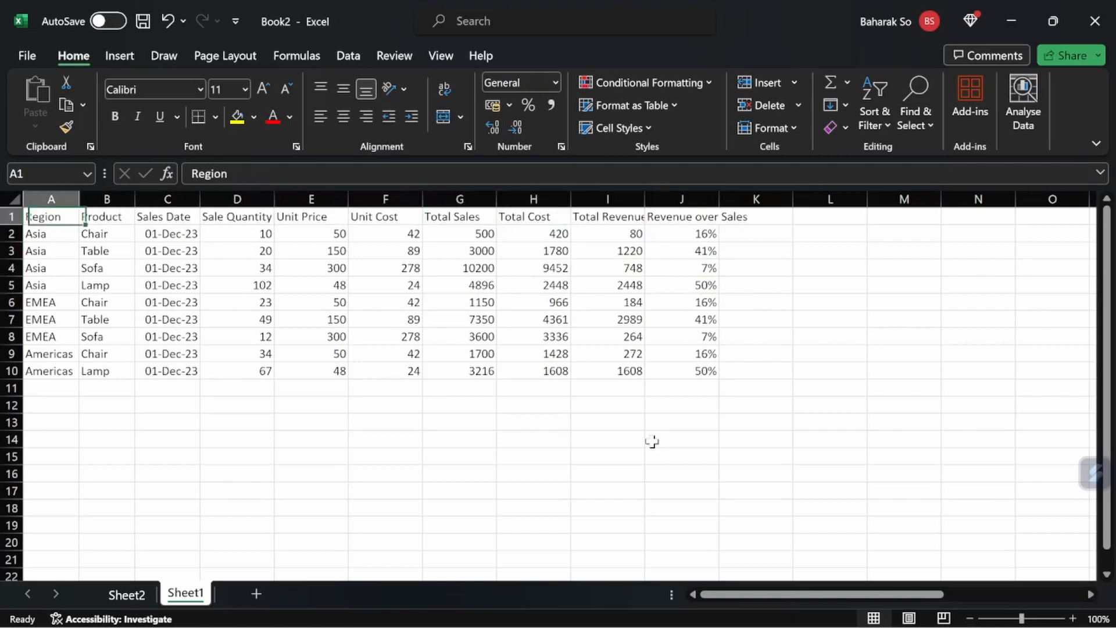
pyautogui.hotkey('shift', 'Right')
pyautogui.hotkey('shift', 'Right')
pyautogui.hotkey('shift', 'Right')
pyautogui.hotkey('shift', 'Right')
pyautogui.hotkey('shift', 'Right')
pyautogui.hotkey('shift', 'Right')
pyautogui.hotkey('shift', 'Right')
pyautogui.hotkey('shift', 'Right')
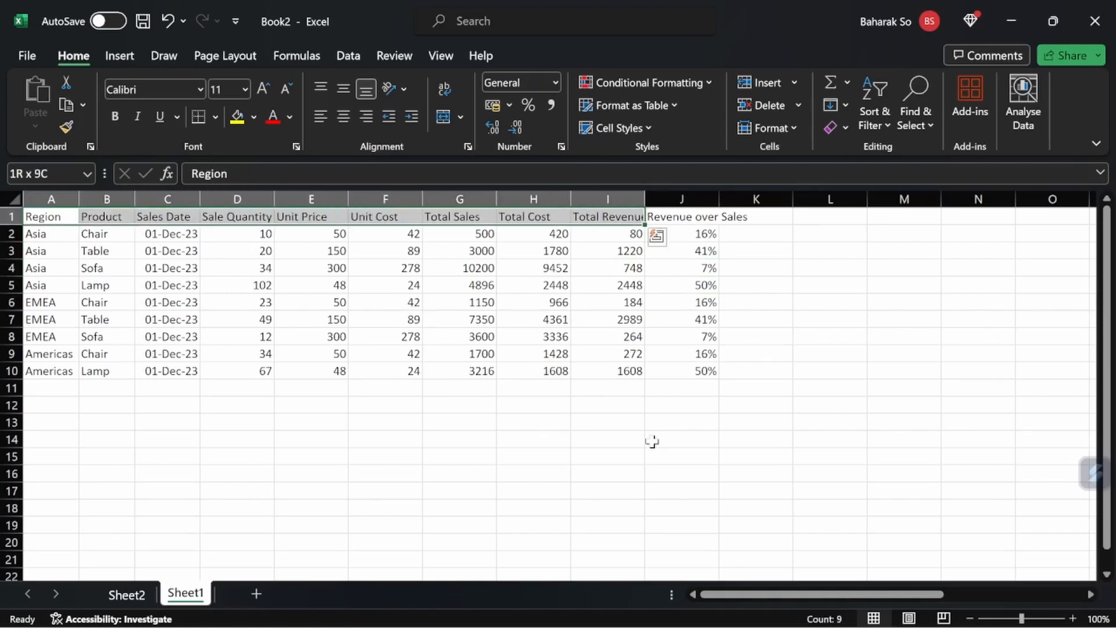
pyautogui.hotkey('ctrl', 'shift', 'Down')
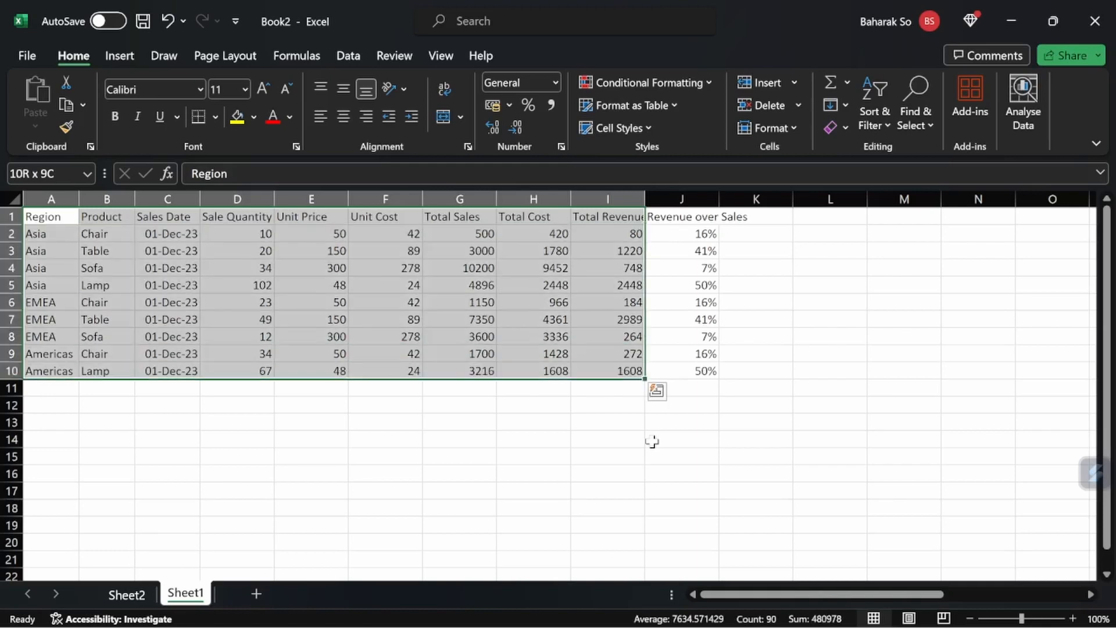
pyautogui.click(107, 62)
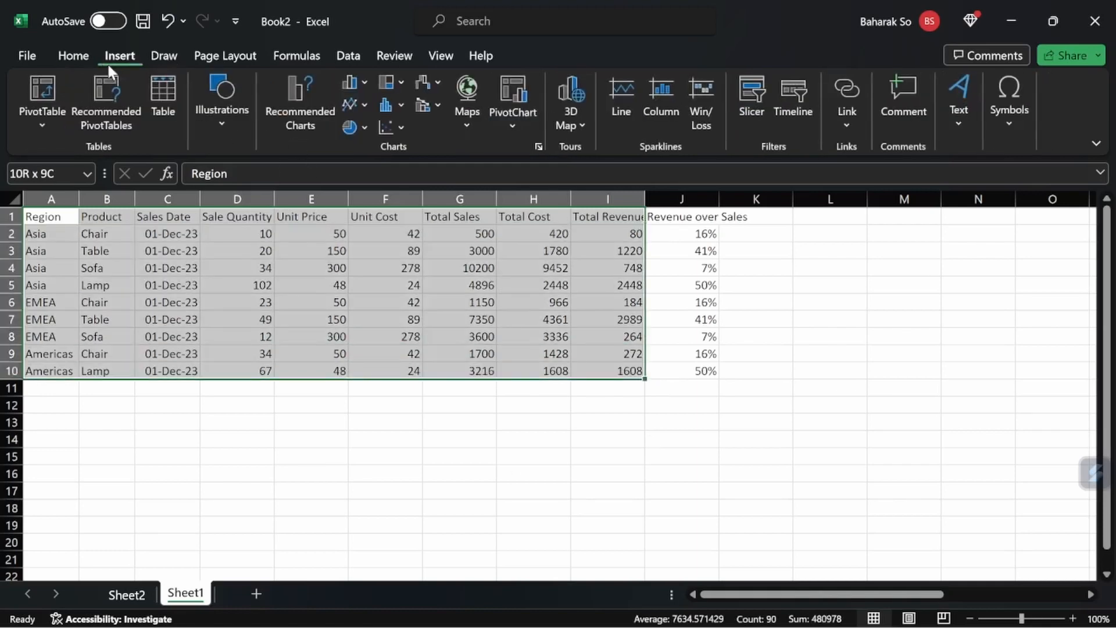
pyautogui.click(42, 87)
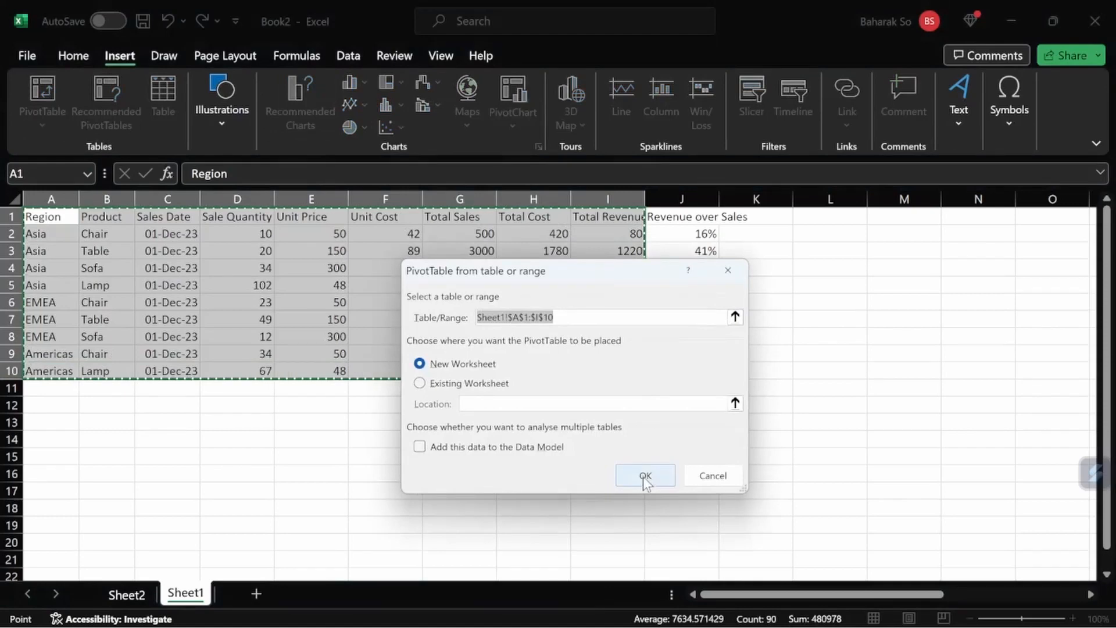
pyautogui.click(646, 476)
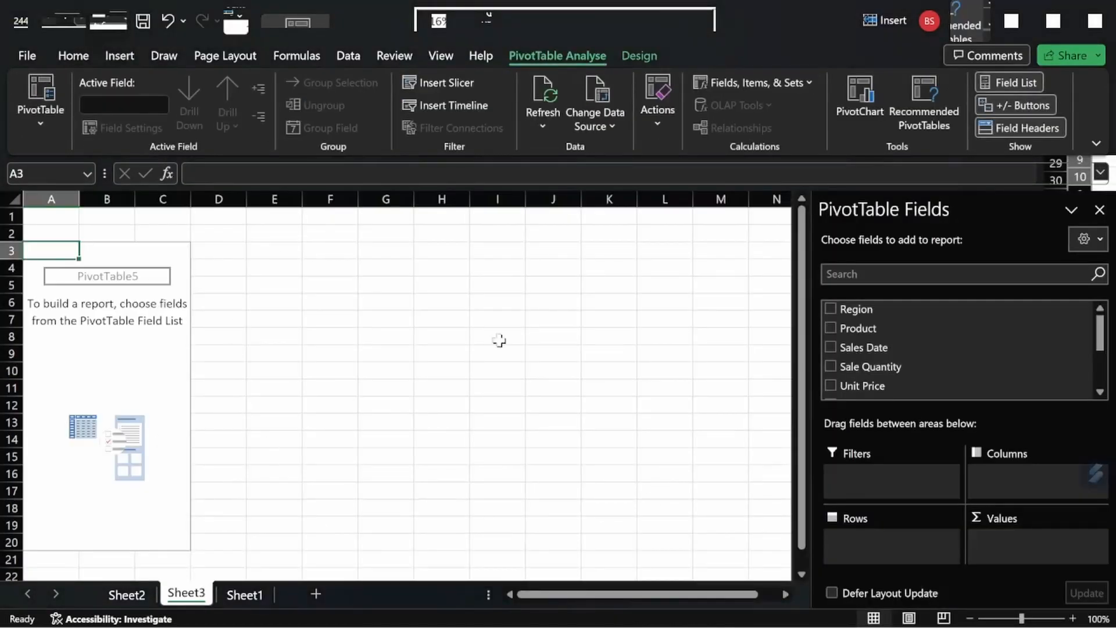
# Add the Region field to the PivotTable rows and look through the remaining available fields
pyautogui.moveTo(884, 312); pyautogui.dragTo(914, 541)
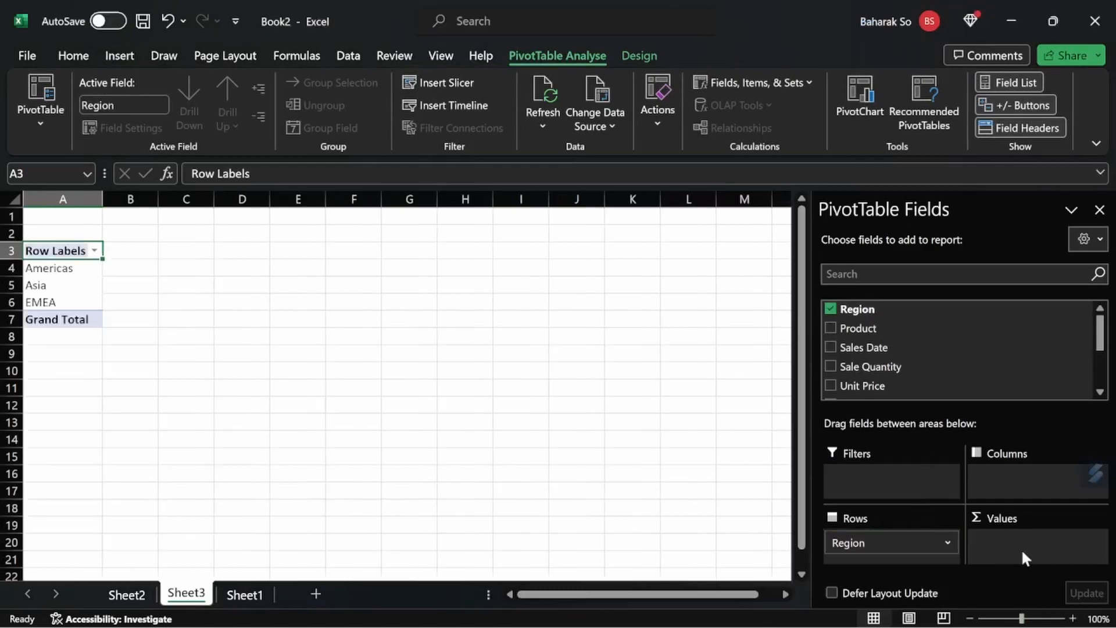
pyautogui.moveTo(1100, 337); pyautogui.dragTo(1114, 438)
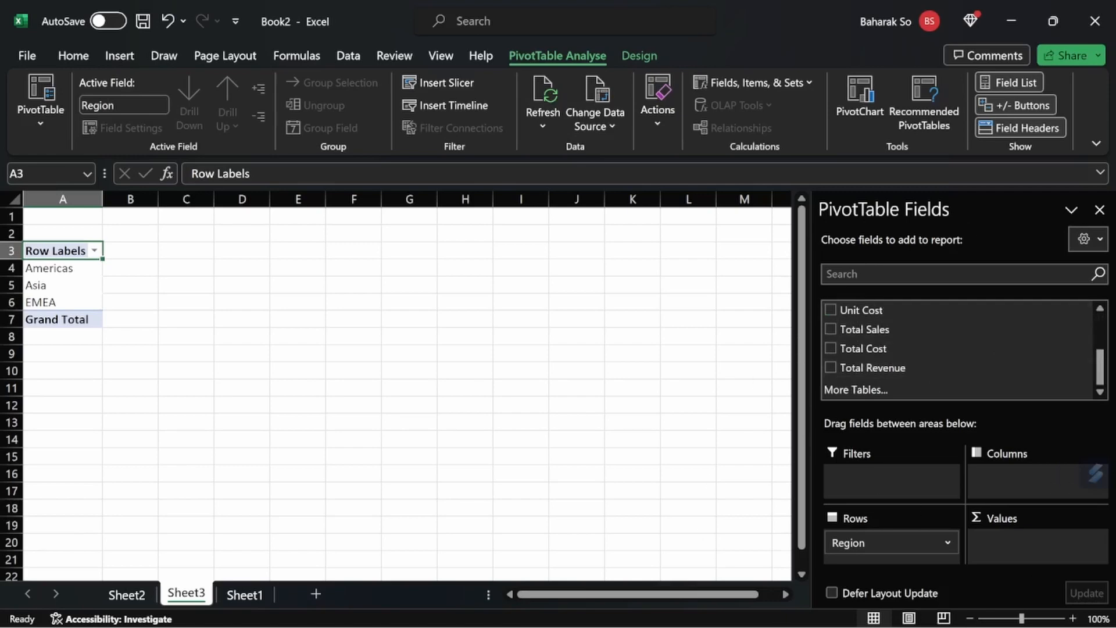
pyautogui.moveTo(1100, 366); pyautogui.dragTo(1107, 336)
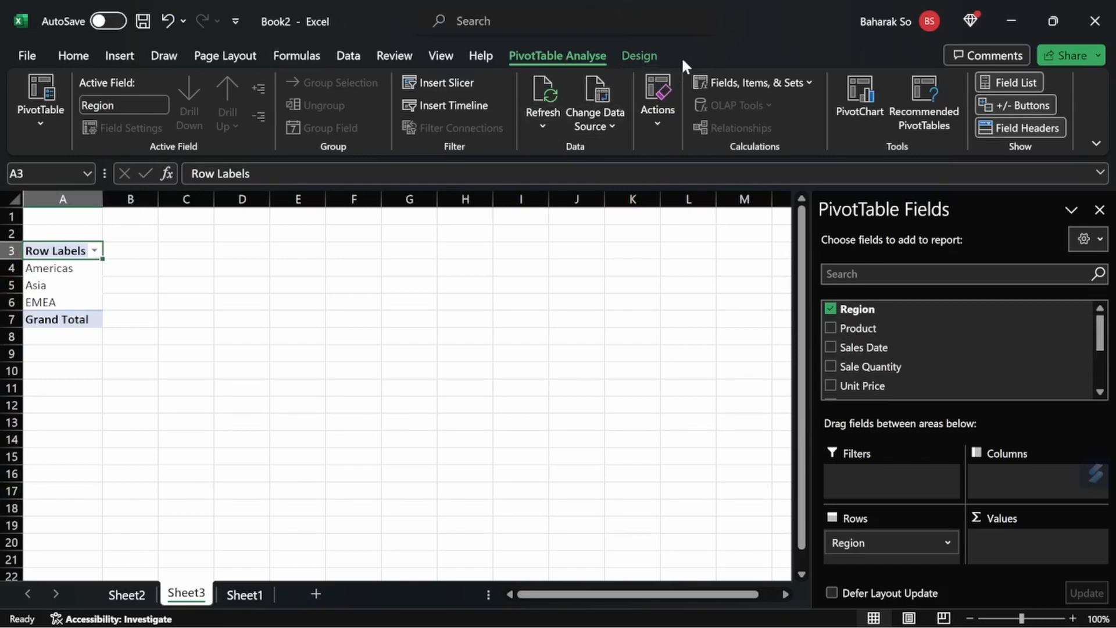
# Apply the light orange PivotTable style to the region PivotTable
pyautogui.click(170, 291)
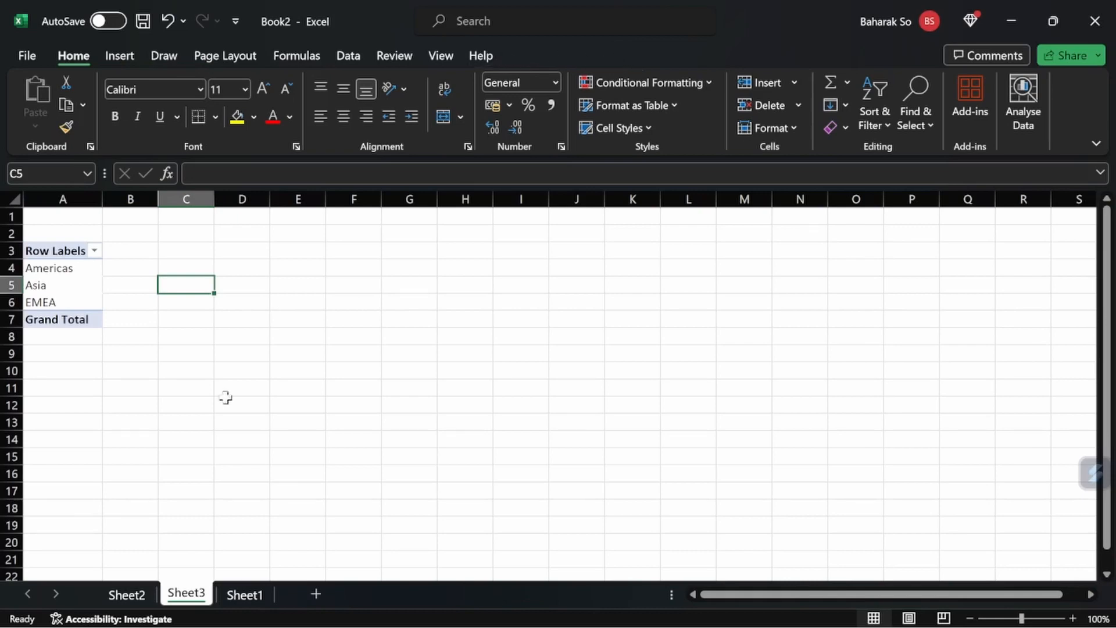
pyautogui.click(82, 293)
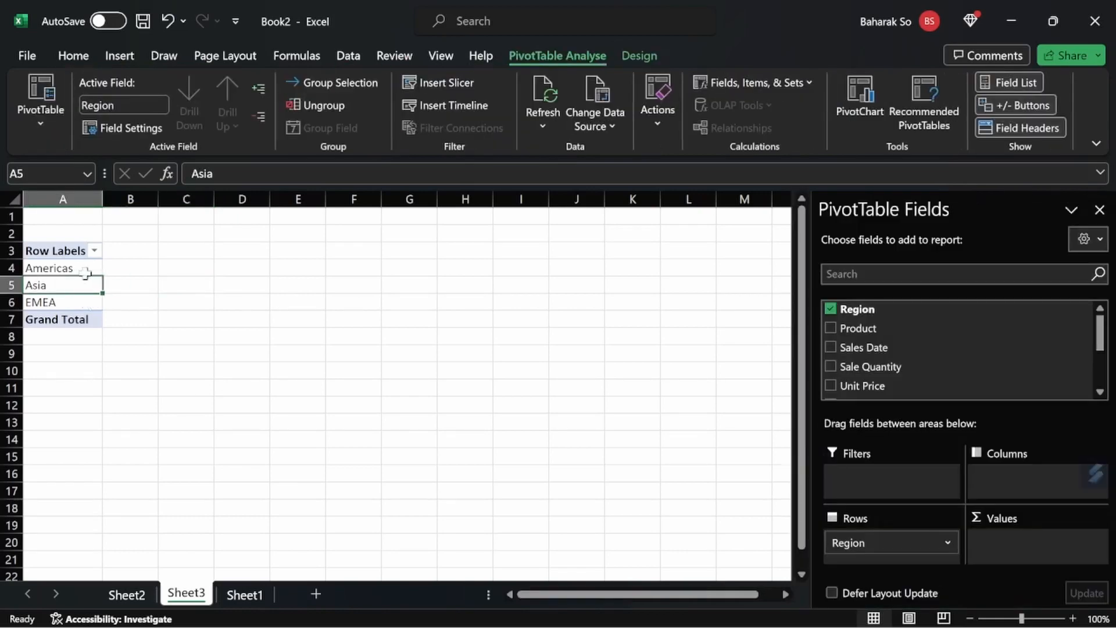
pyautogui.click(638, 46)
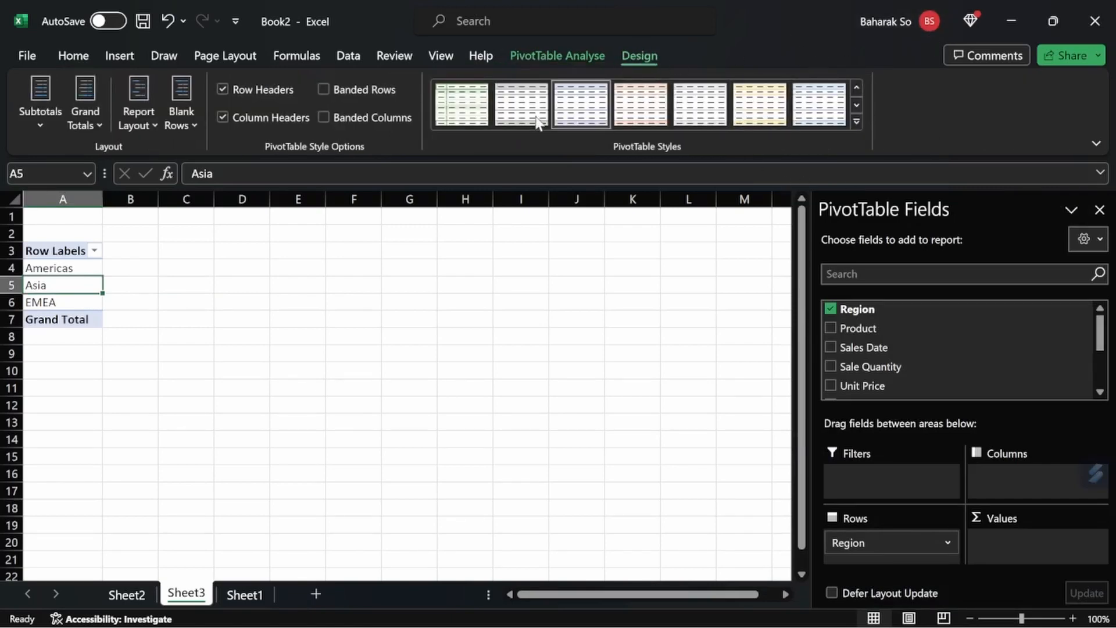
pyautogui.click(659, 105)
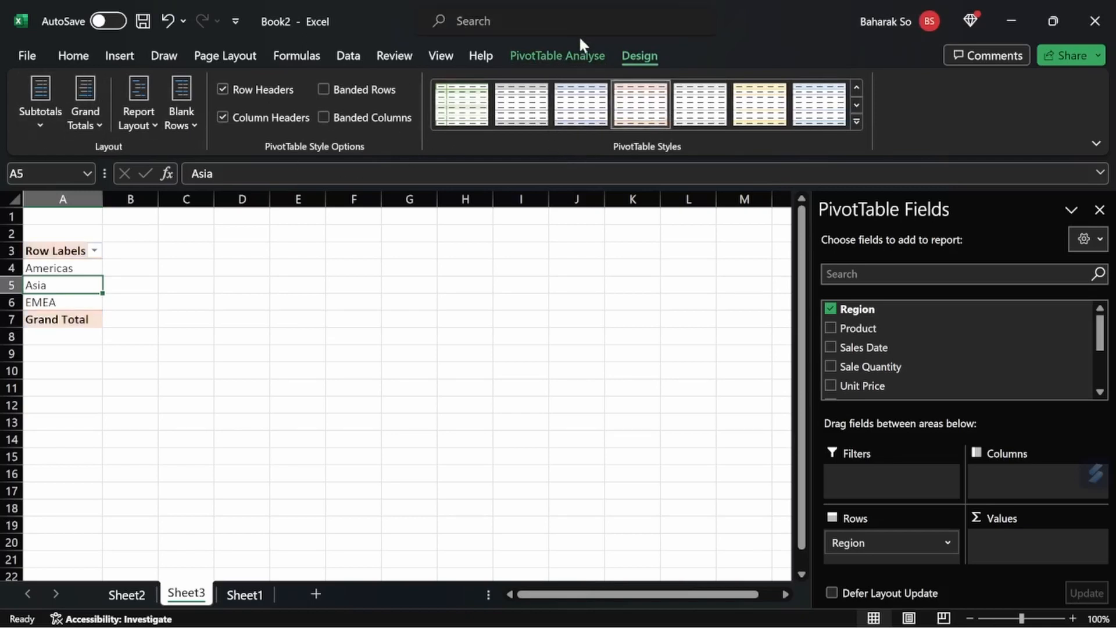
# Start a new calculated field for the PivotTable and name it Revenue Over Sales
pyautogui.click(579, 55)
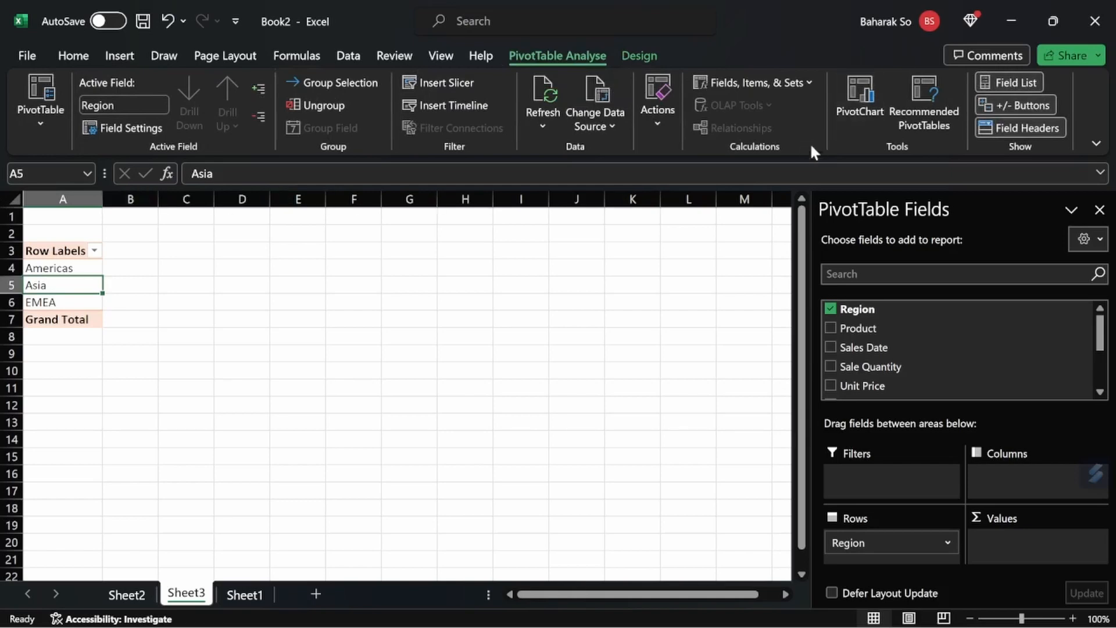
pyautogui.click(807, 82)
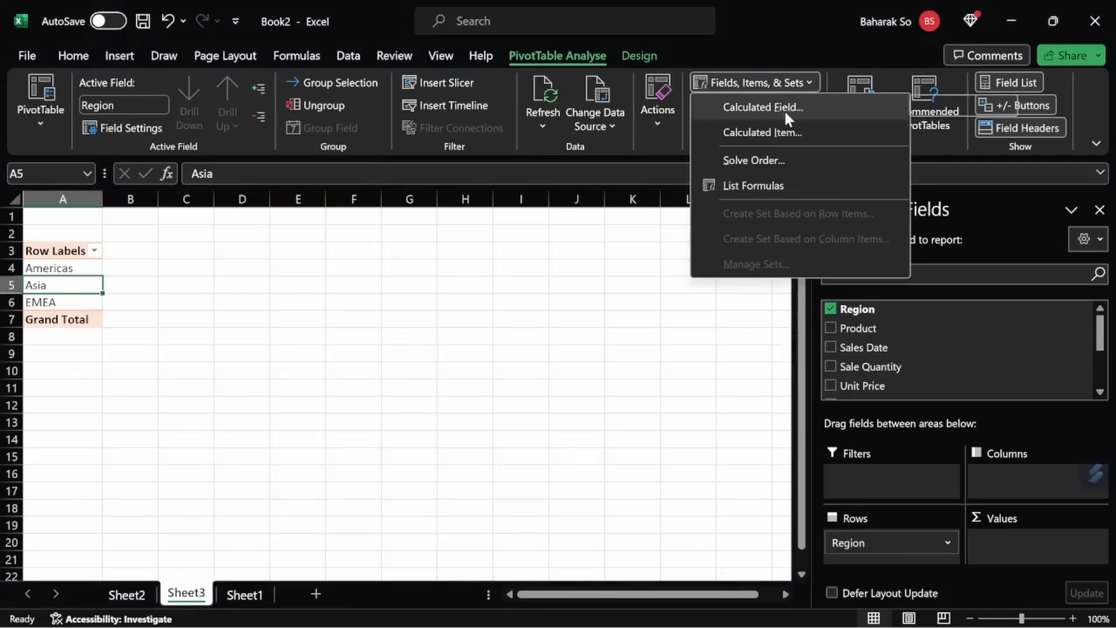
pyautogui.click(784, 109)
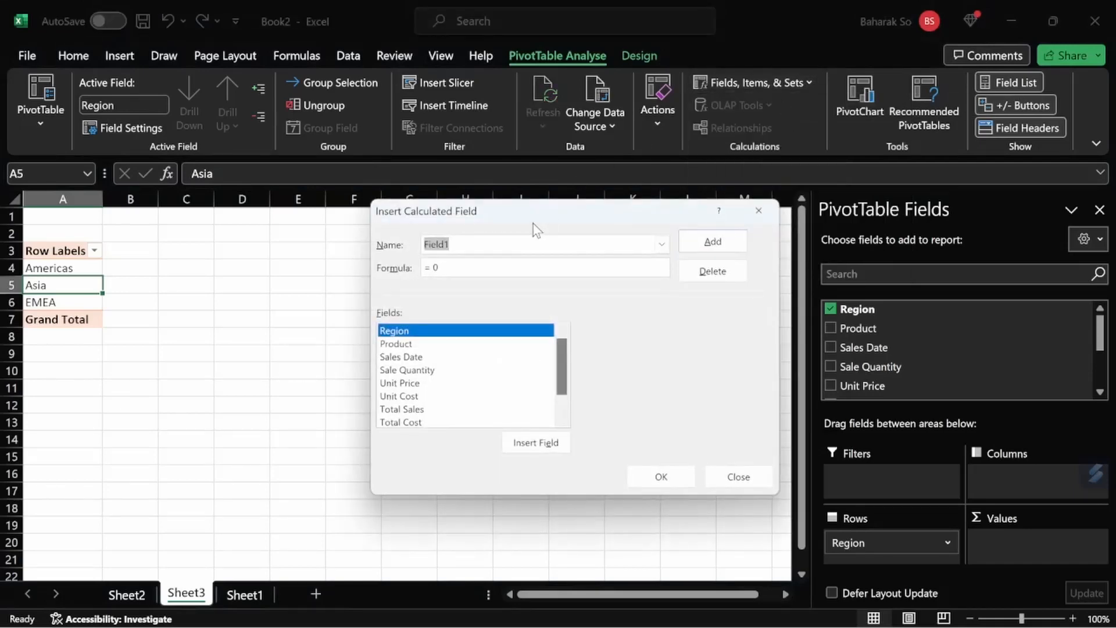
pyautogui.write('Revenue Over Sales')
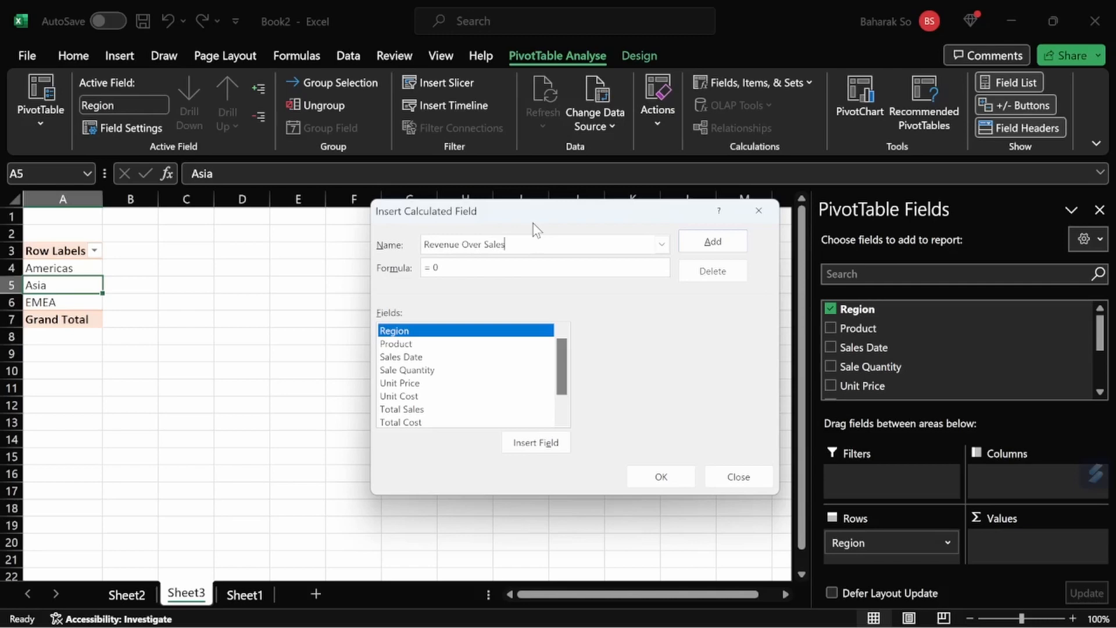
# Set the calculated field's formula to =sum('Total Revenue')/sum('Total Sales') and add the field to the PivotTable
pyautogui.press('Tab')
pyautogui.press('BackSpace')
pyautogui.press('BackSpace')
pyautogui.write('sum(')
pyautogui.scroll(-1, 571, 382)
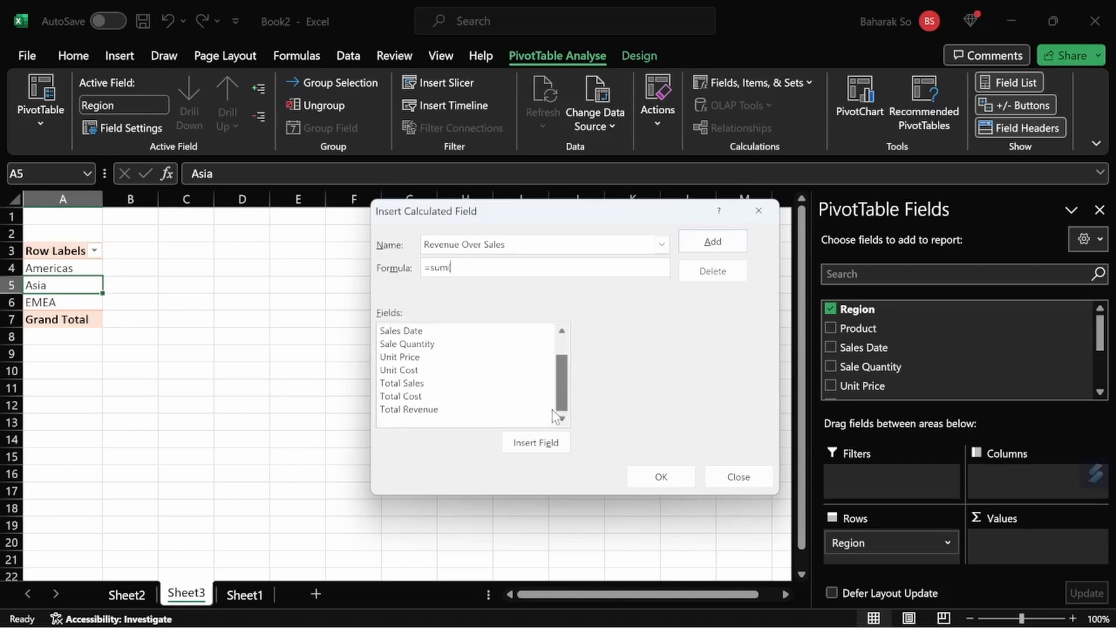
pyautogui.click(441, 410)
pyautogui.doubleClick(441, 409)
pyautogui.write(')')
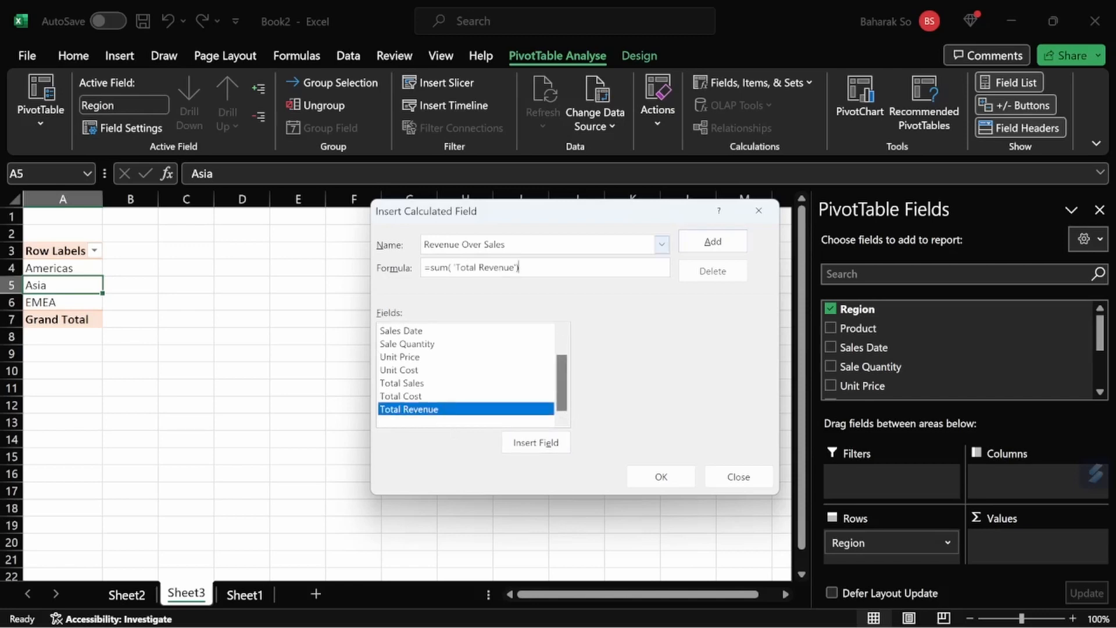
pyautogui.write('/sum(')
pyautogui.doubleClick(399, 383)
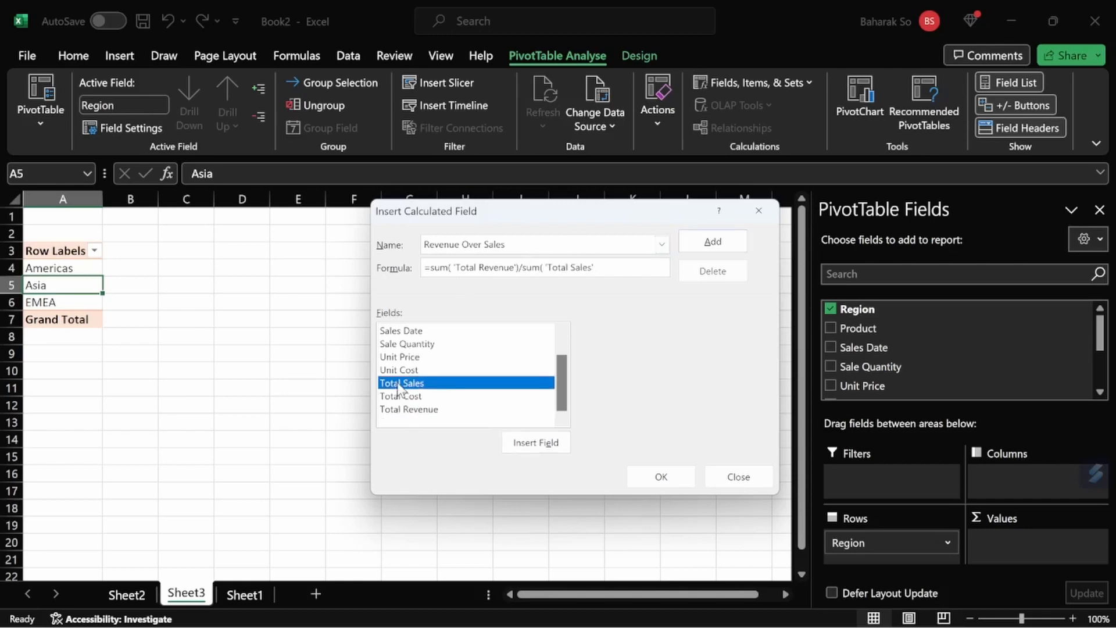
pyautogui.write(')')
pyautogui.click(661, 476)
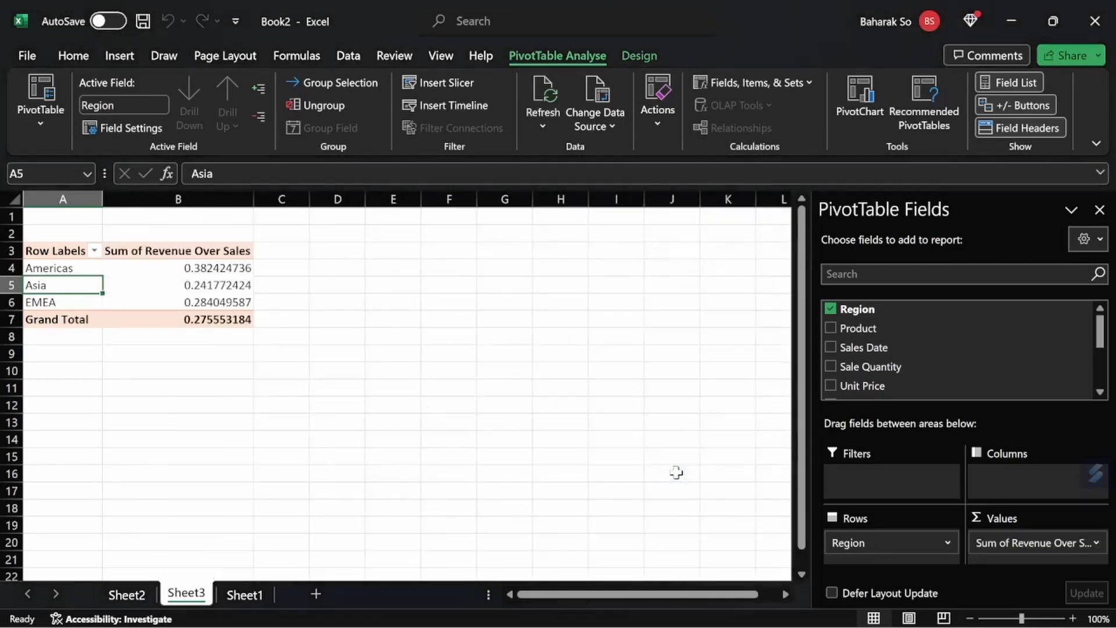
# Format the Revenue Over Sales values in B4:B7 as percentages
pyautogui.moveTo(226, 268); pyautogui.dragTo(222, 320)
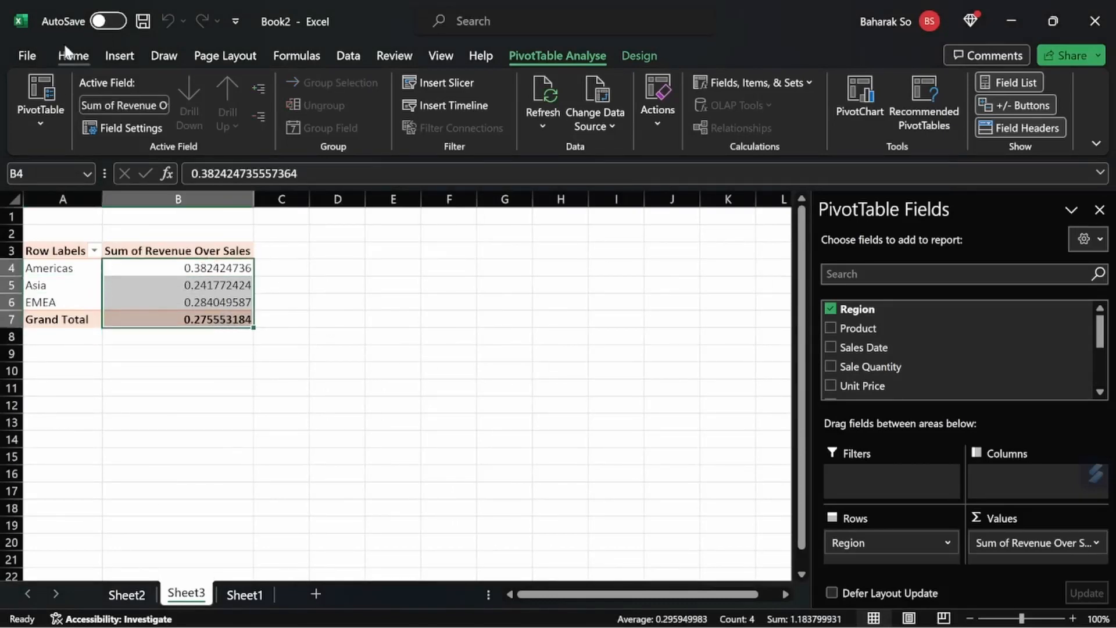
pyautogui.click(73, 56)
pyautogui.click(527, 107)
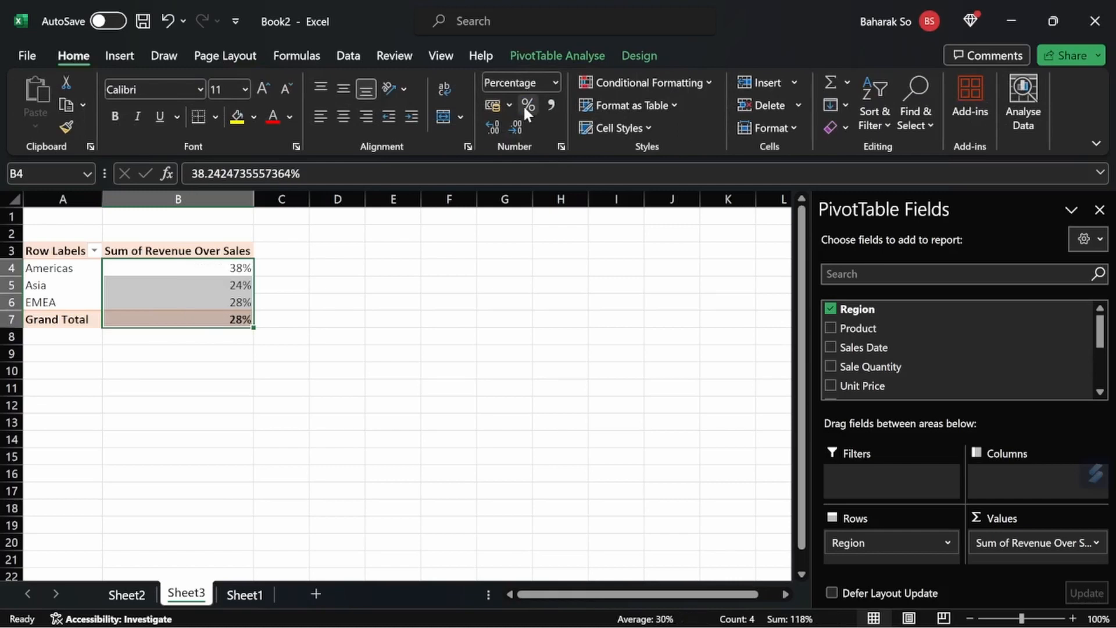
pyautogui.click(219, 377)
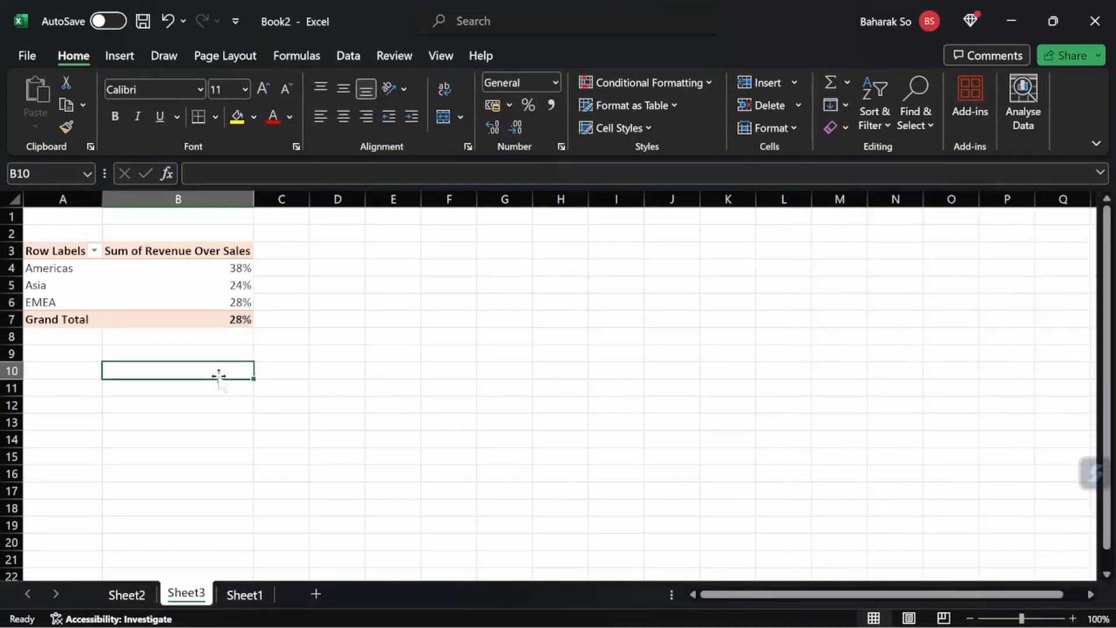
# Add the Product field beneath Region in the PivotTable rows
pyautogui.press('Left')
pyautogui.press('Up')
pyautogui.press('Up')
pyautogui.press('Up')
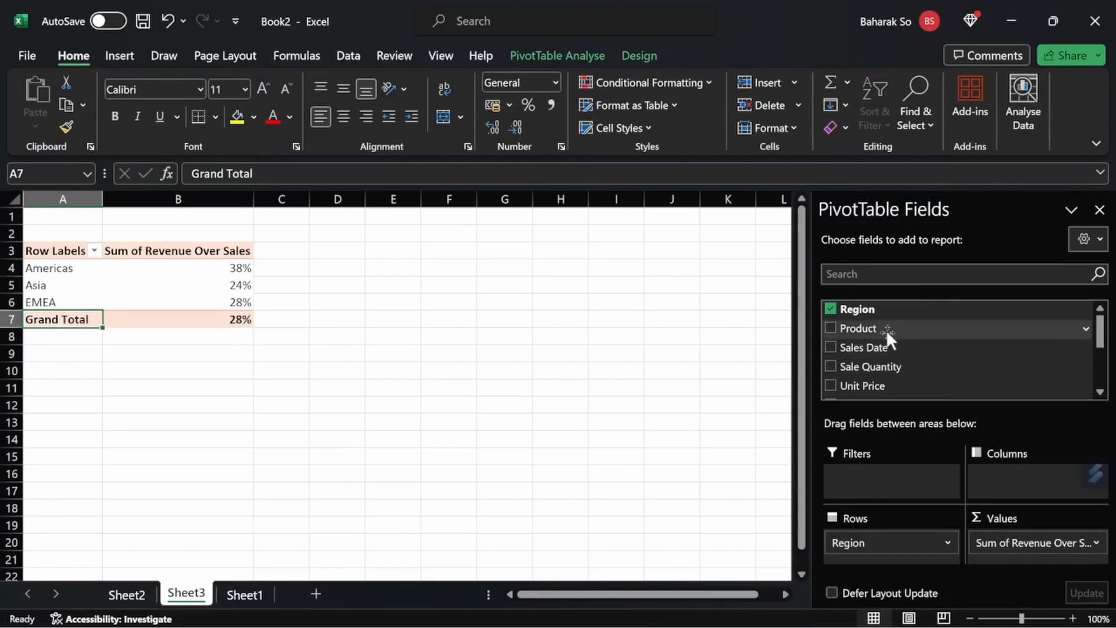
pyautogui.moveTo(886, 330); pyautogui.dragTo(916, 546)
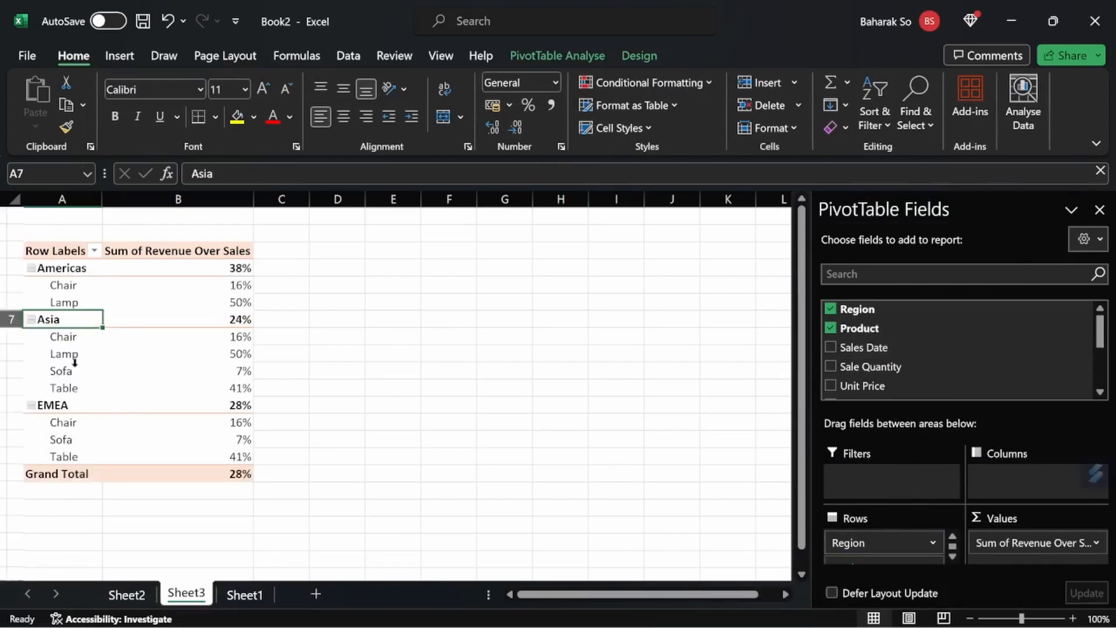
# Check the Chair percentage under Americas, and remove the Region field from the PivotTable rows
pyautogui.click(64, 285)
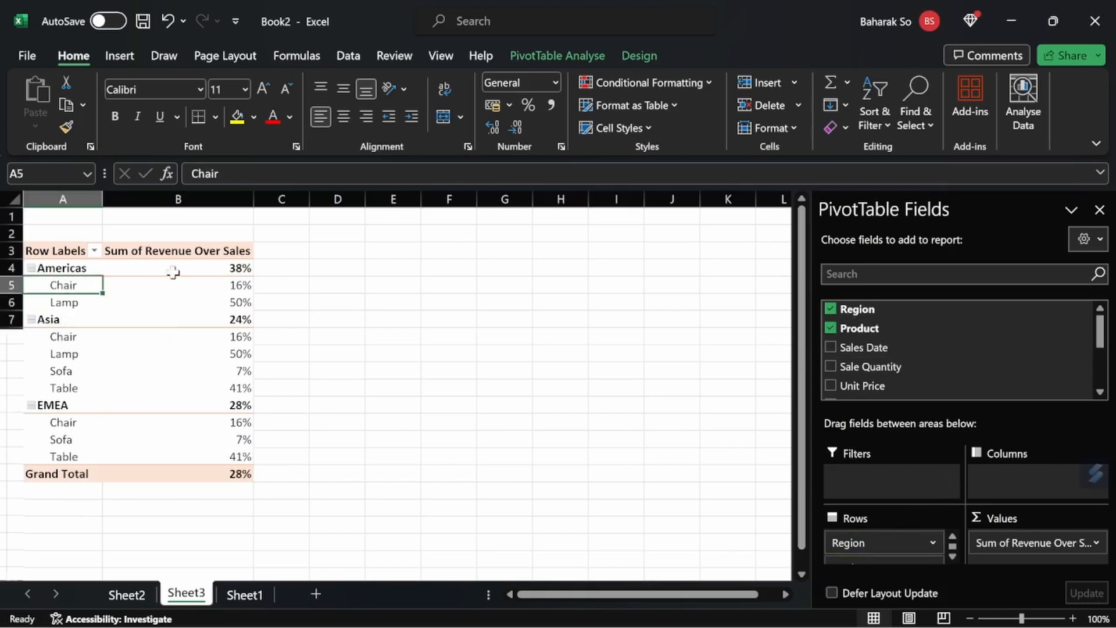
pyautogui.click(246, 285)
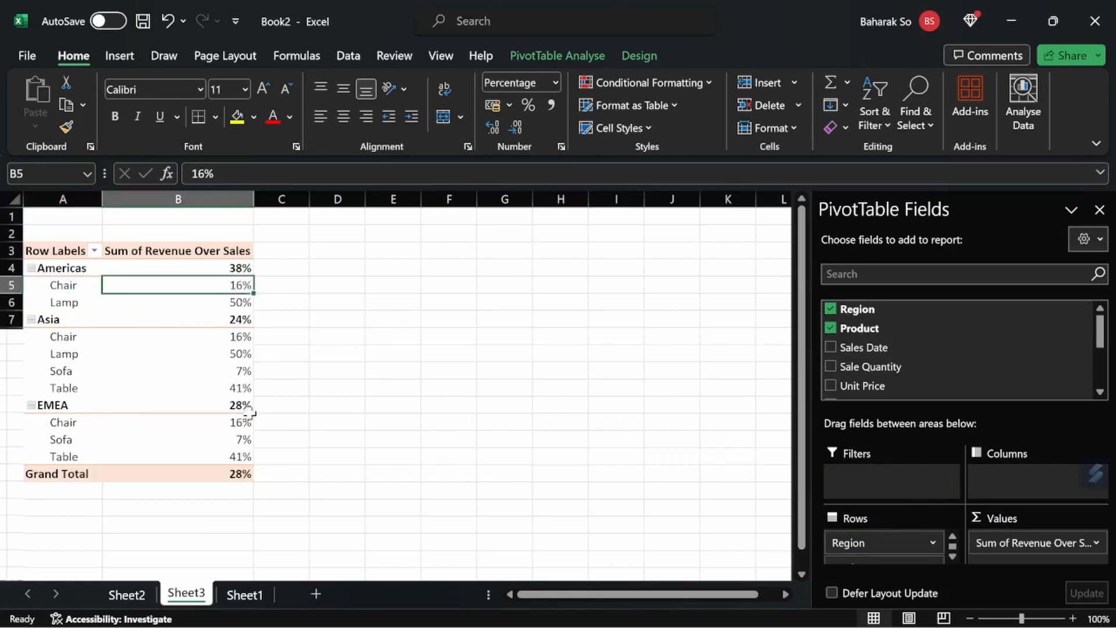
pyautogui.moveTo(879, 541); pyautogui.dragTo(924, 336)
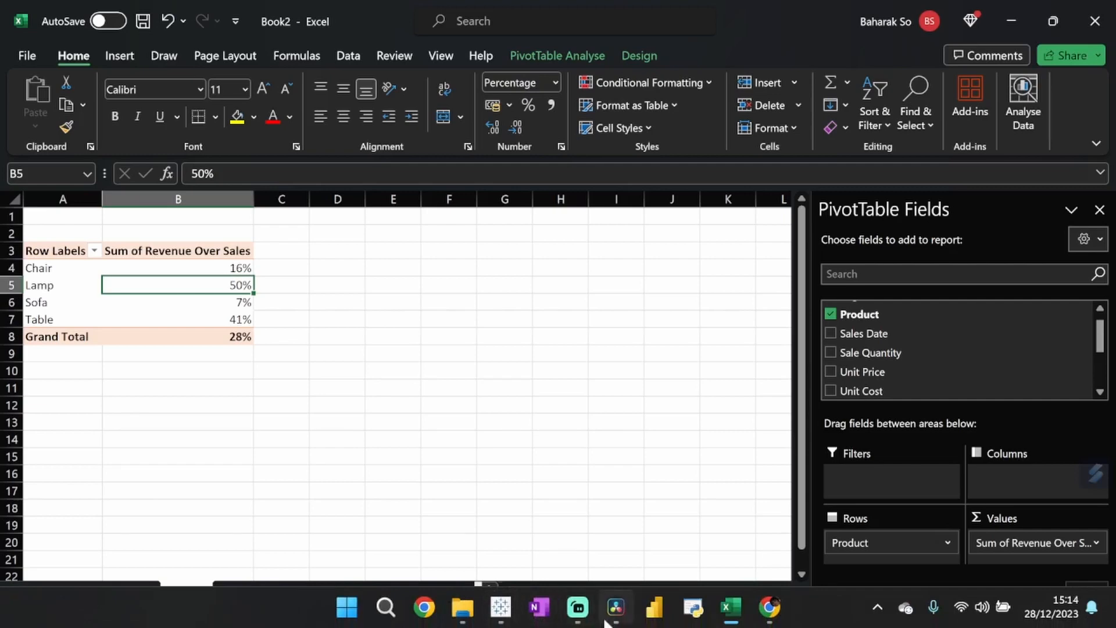
pyautogui.moveTo(605, 616)
pyautogui.click(582, 610)
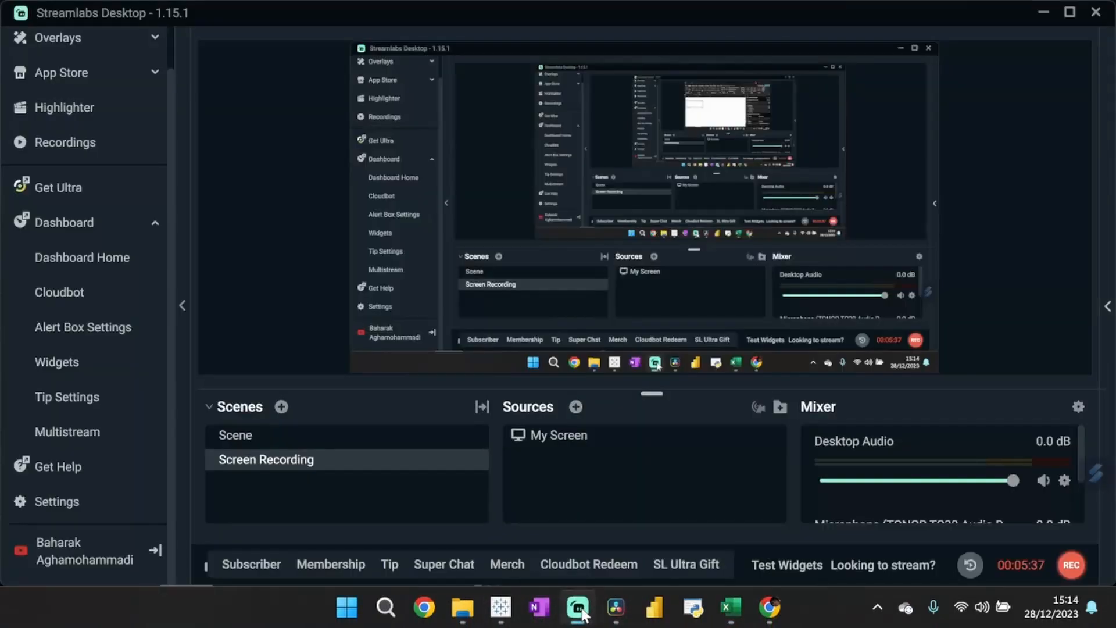